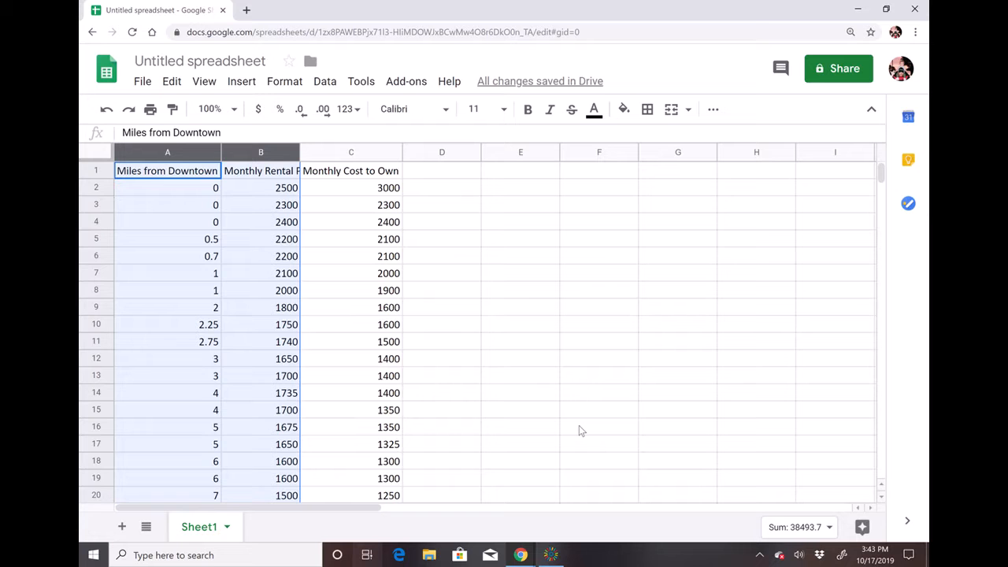
Select the Miles from Downtown and Monthly Rental Price columns and insert a chart of them.
scroll(248, 302, down, 3)
scroll(248, 305, up, 3)
key(shift+Right)
key(shift+Left)
click(241, 82)
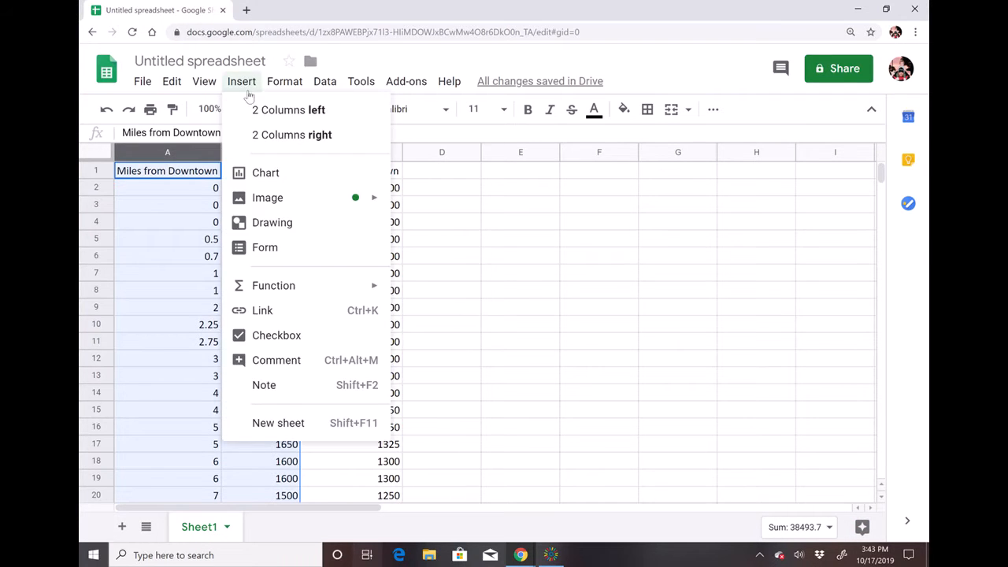
click(265, 172)
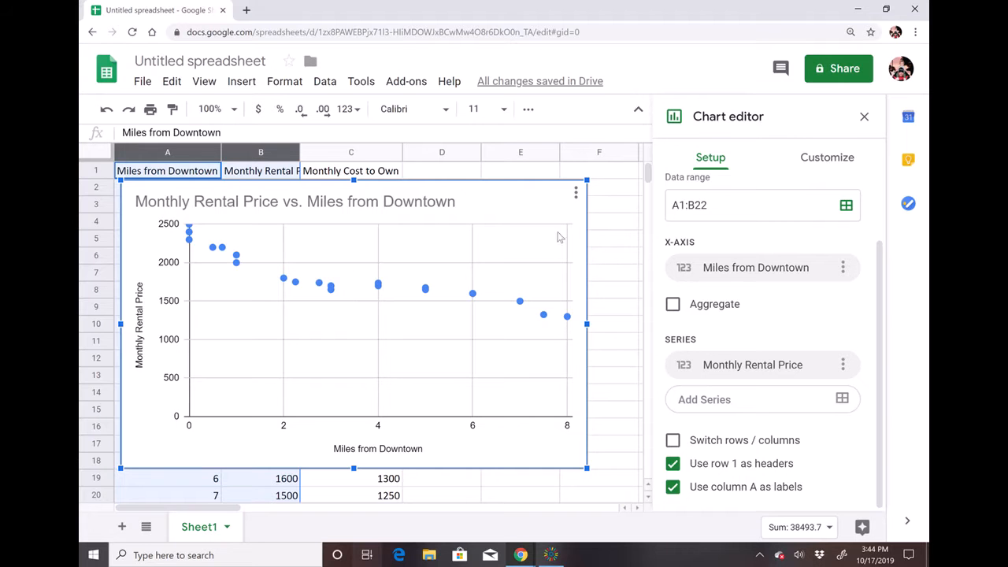
Open the chart editor and turn on a trendline and data labels for the Monthly Rental Price series.
click(576, 193)
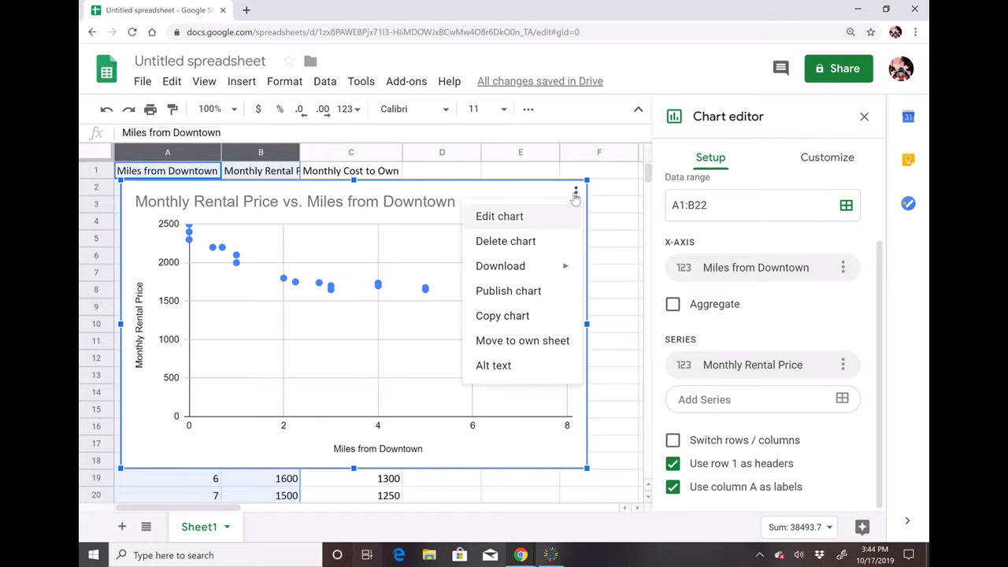
click(534, 227)
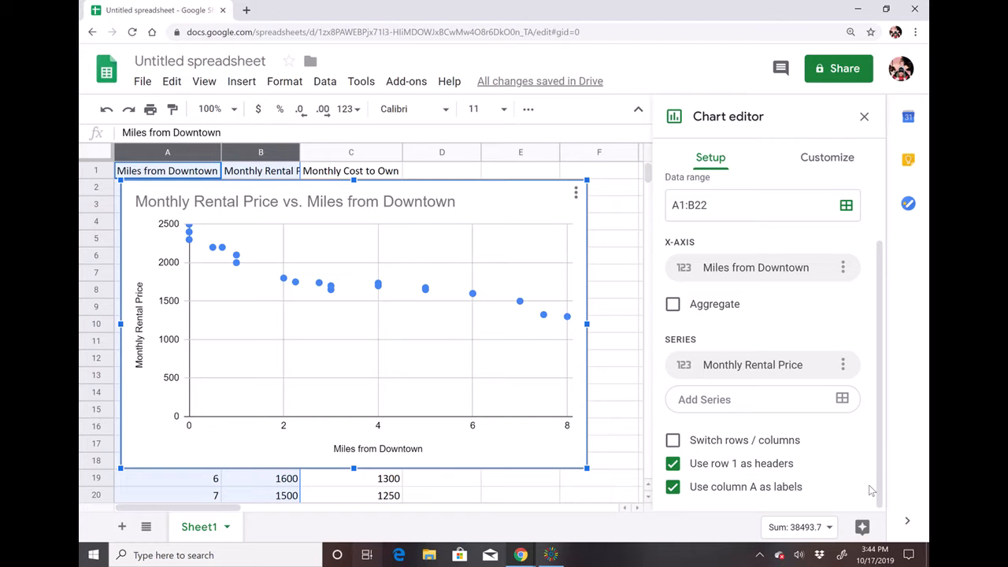
scroll(872, 490, up, 2)
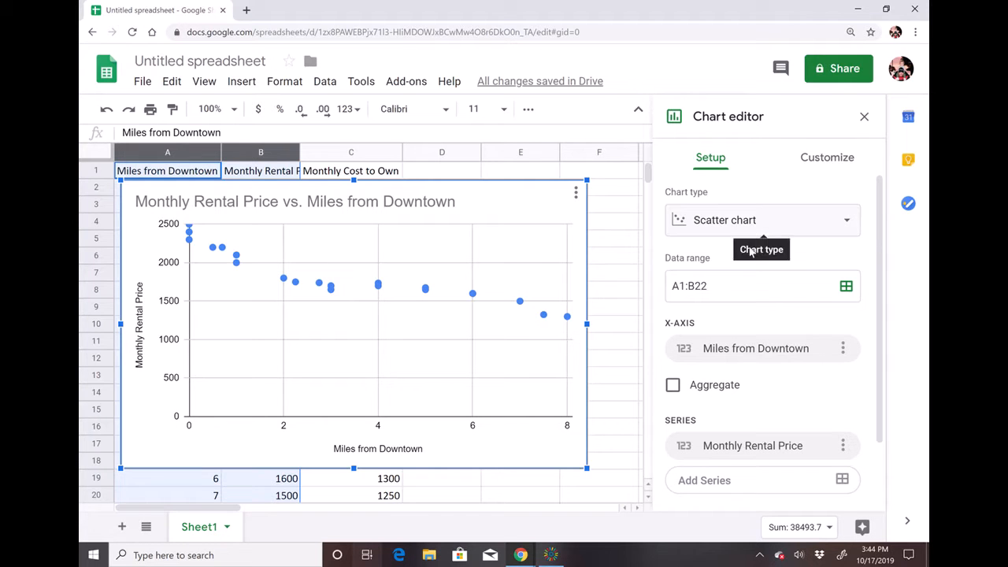
scroll(774, 341, down, 1)
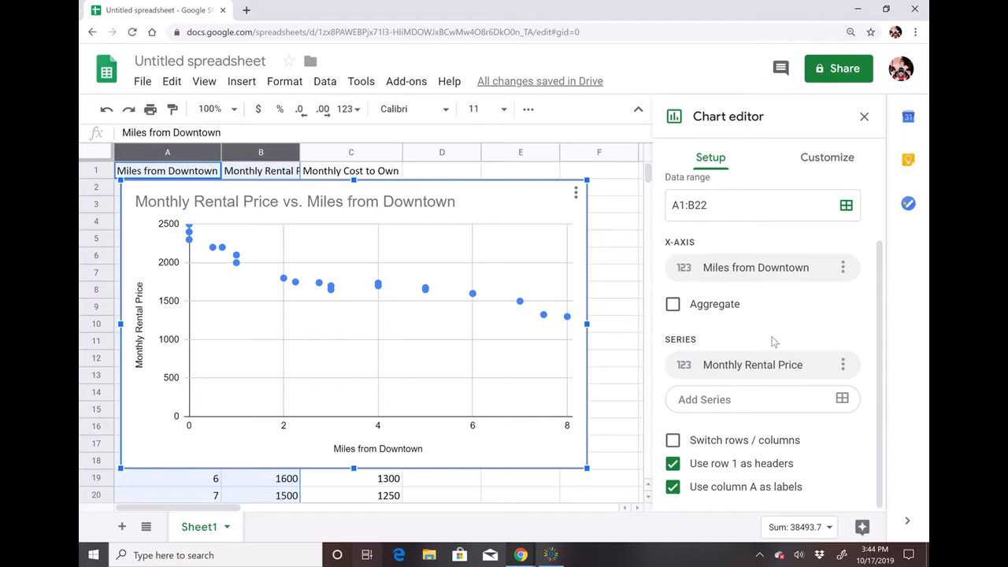
scroll(774, 341, up, 1)
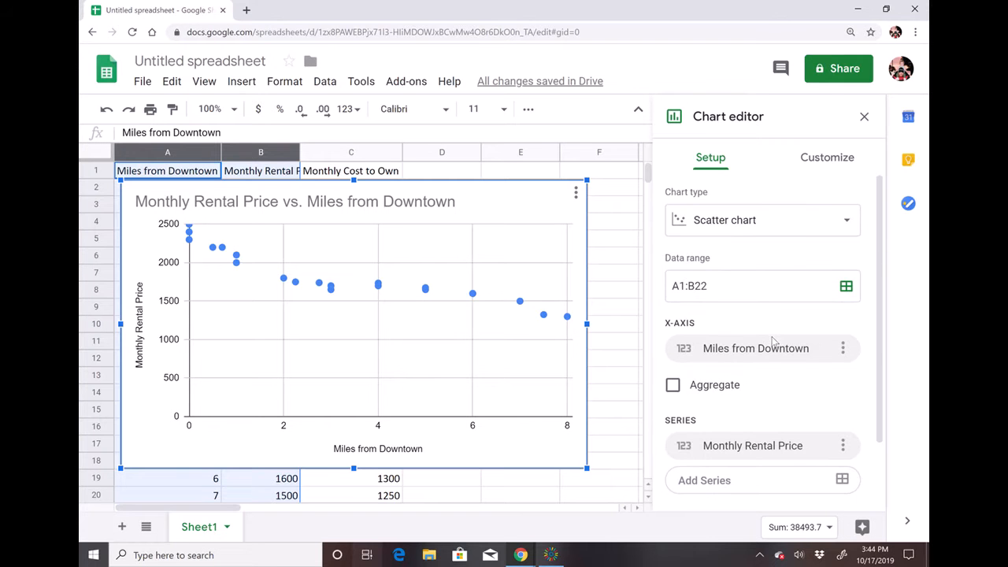
click(823, 157)
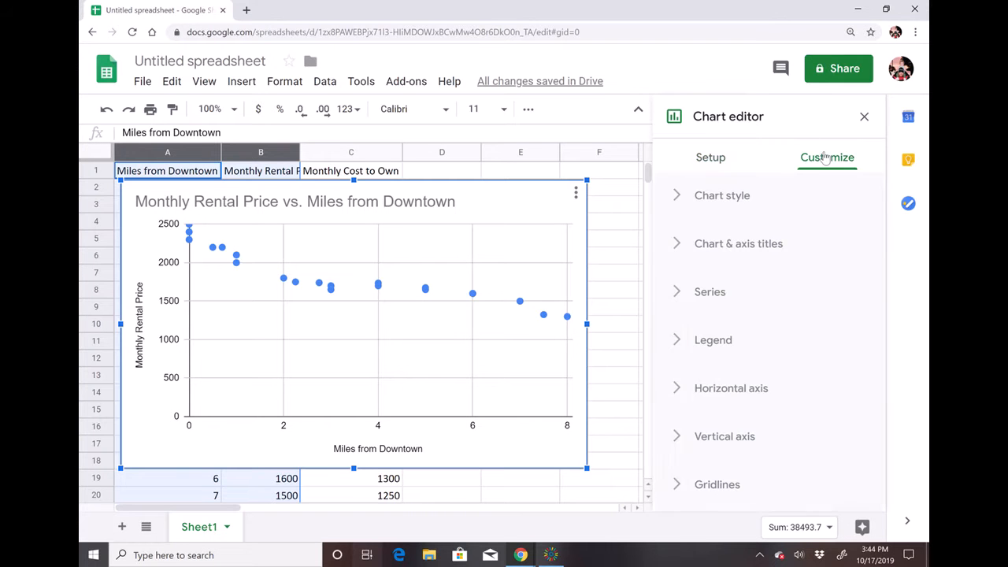
click(711, 293)
scroll(782, 452, down, 5)
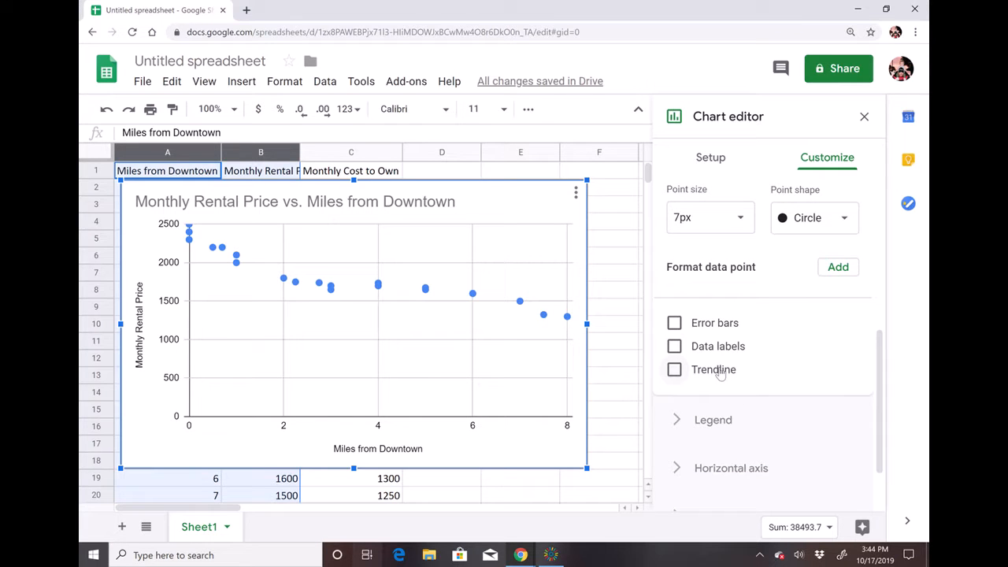
click(715, 369)
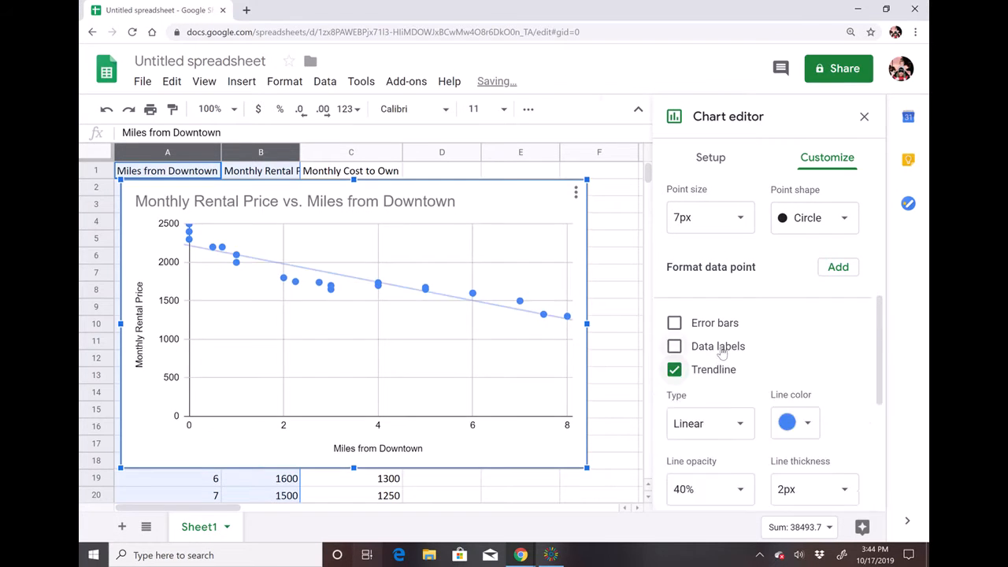
click(719, 346)
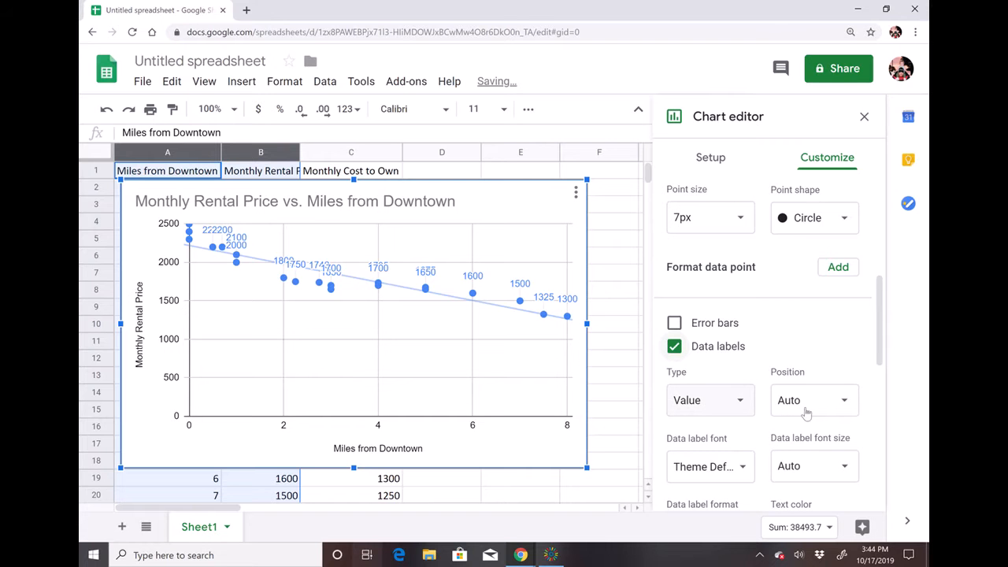
Label the trendline with its equation and turn on Show R².
scroll(859, 439, down, 4)
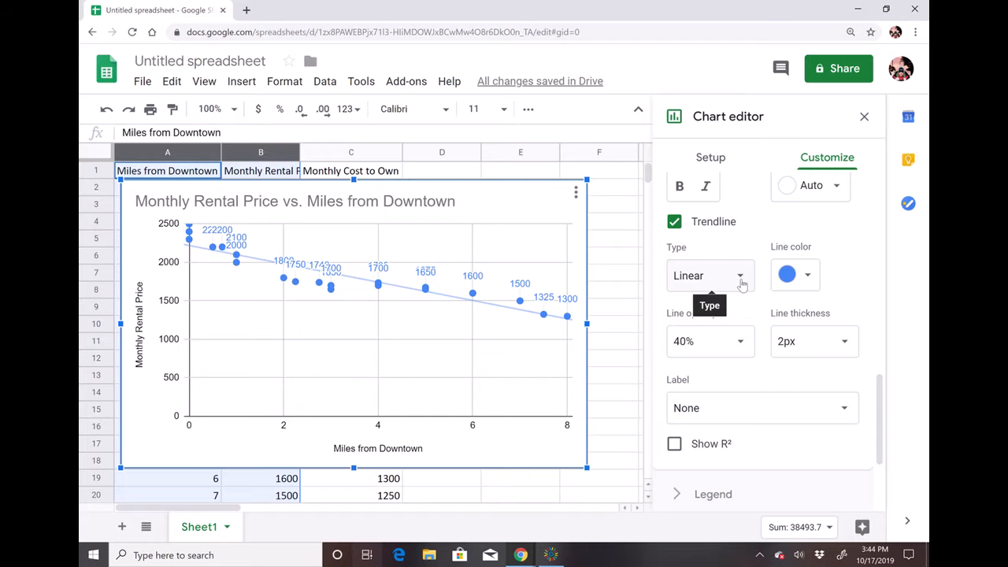
scroll(772, 441, down, 1)
click(769, 391)
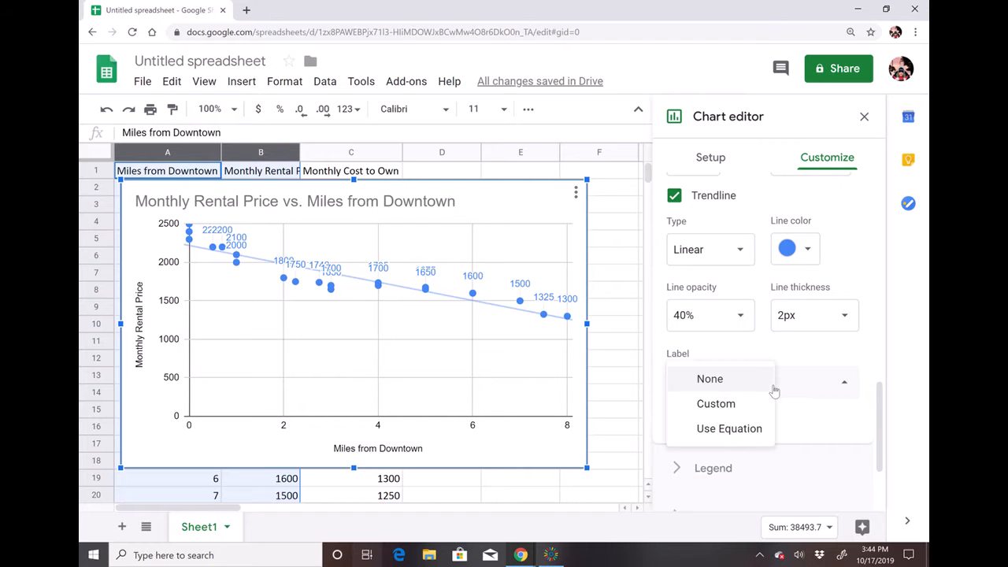
click(740, 428)
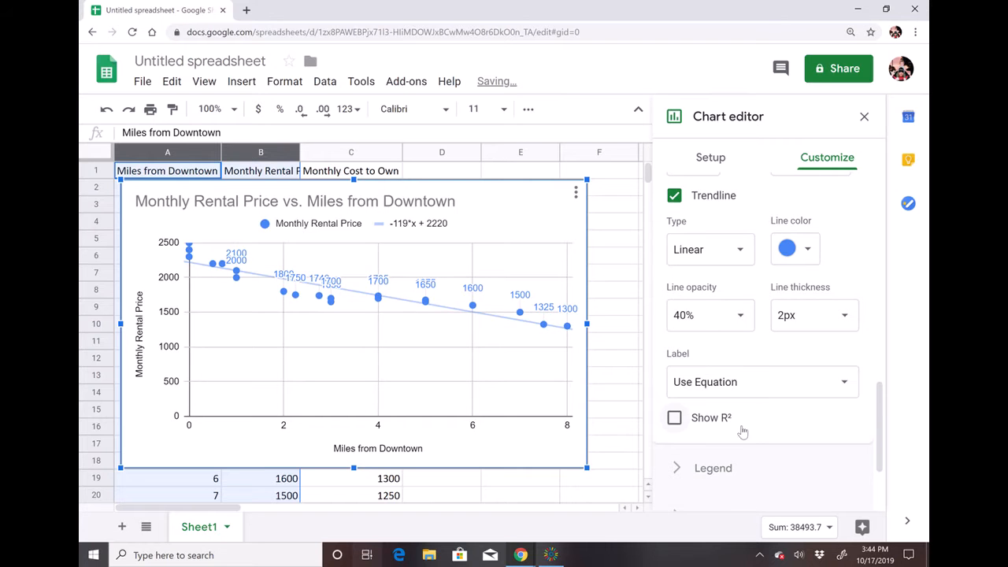
click(711, 422)
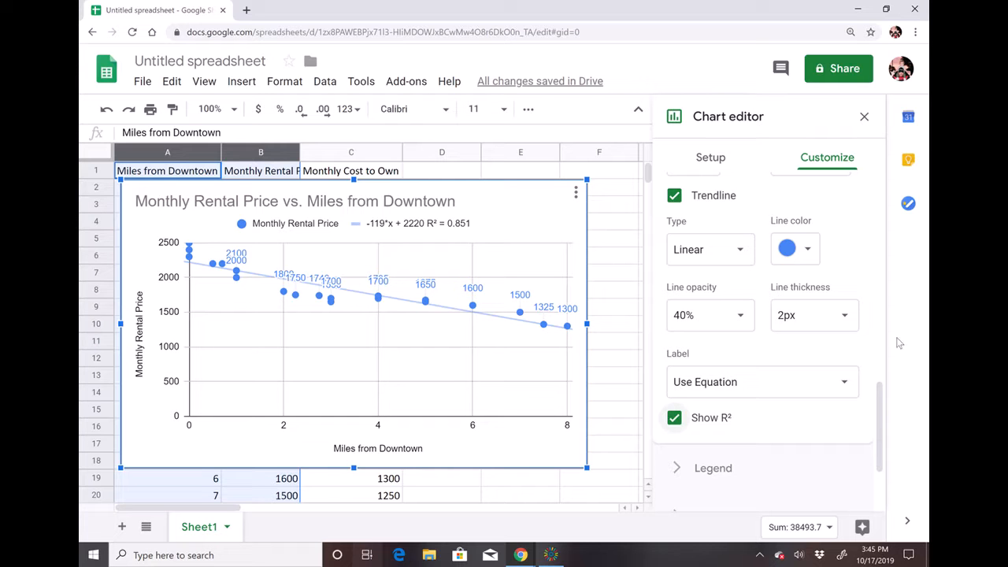
Change the trendline type to Polynomial with a polynomial degree of 3.
click(743, 248)
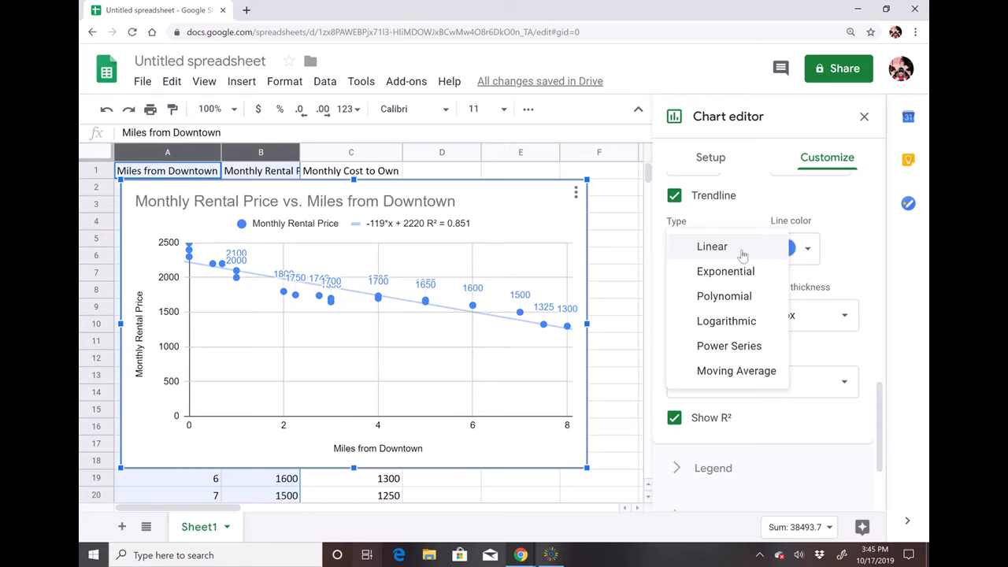
click(741, 296)
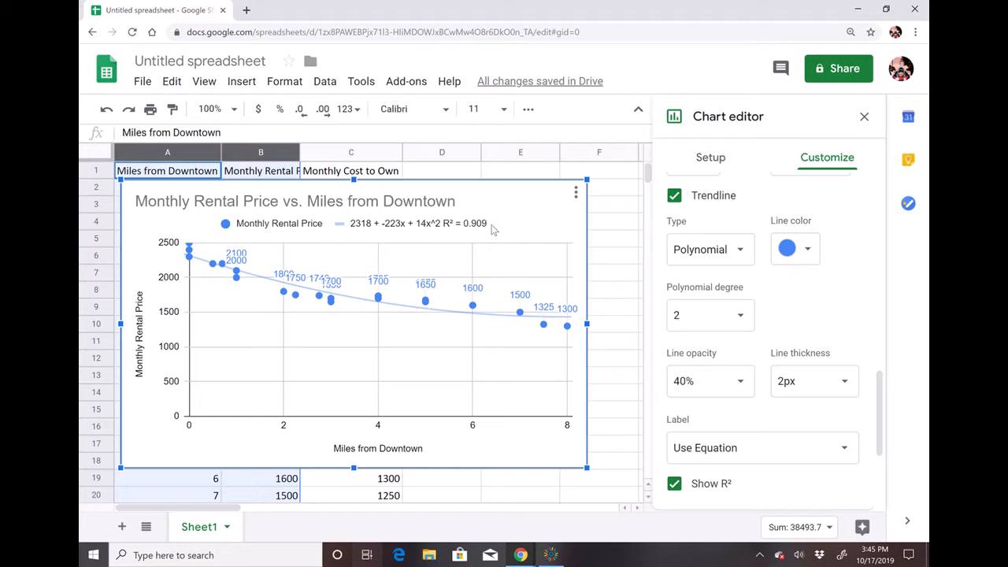
click(744, 325)
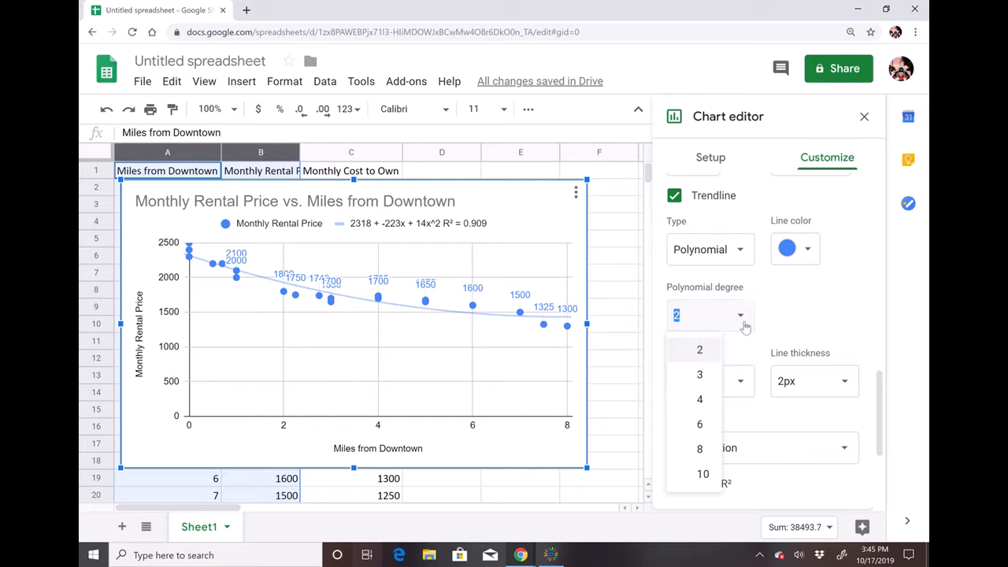
click(707, 376)
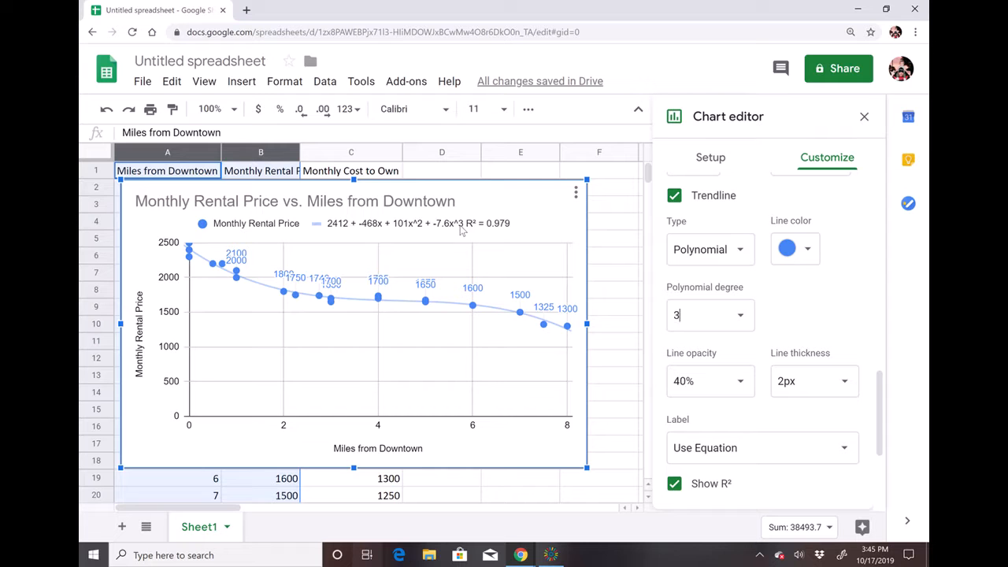
Switch to the Desmos graph and shorten the R equation's x³ coefficient to -7.60.
click(428, 226)
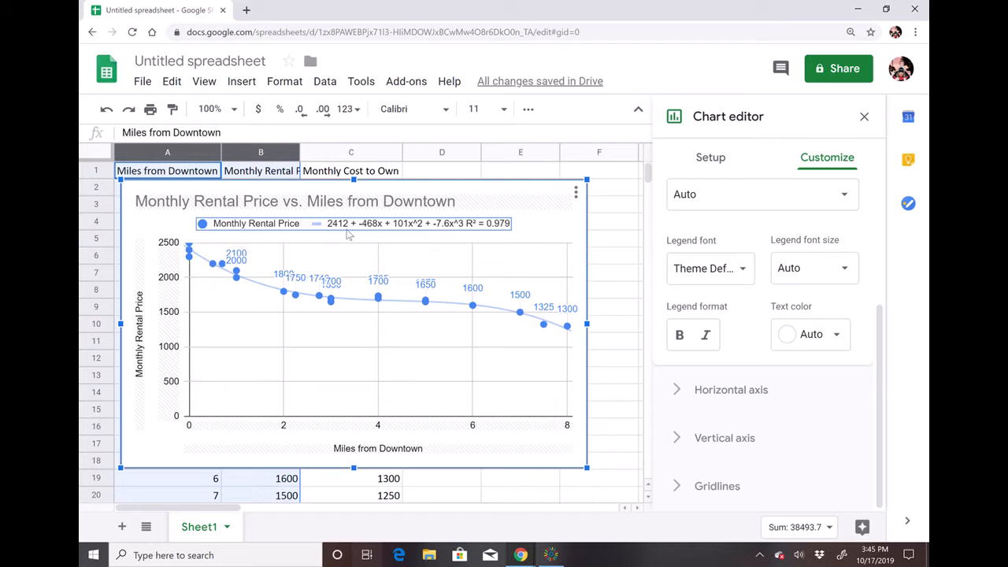
click(519, 552)
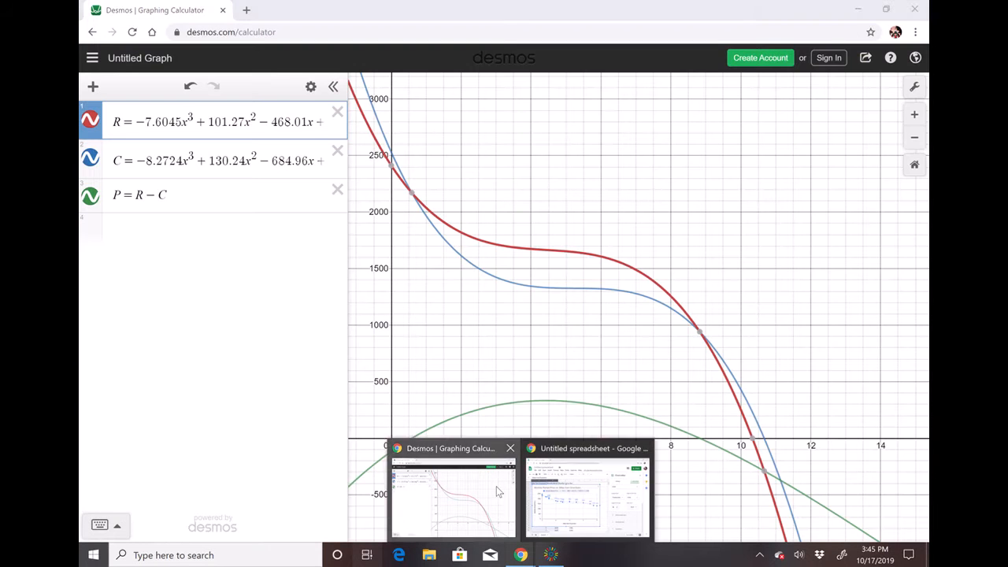
click(496, 488)
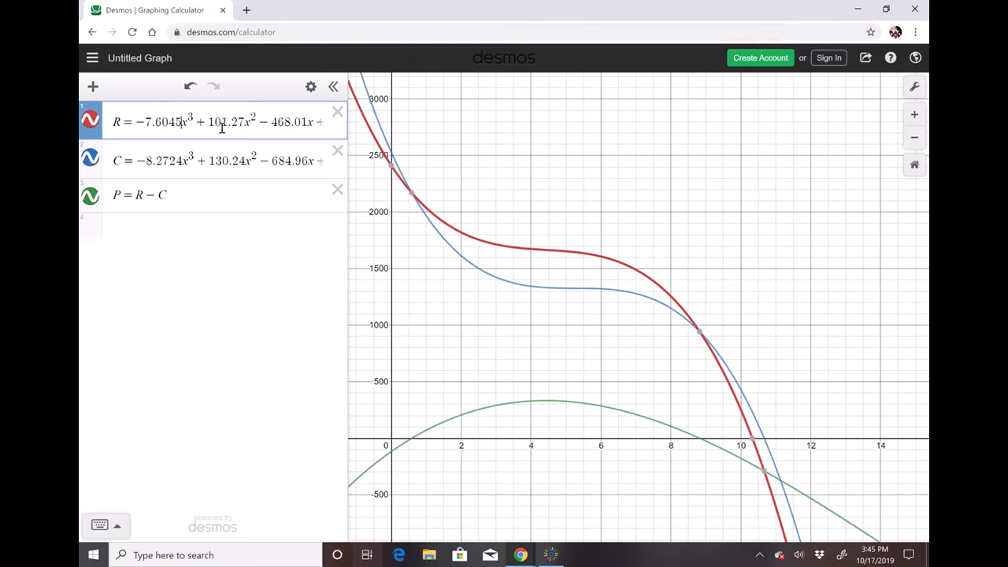
key(BackSpace)
key(BackSpace)
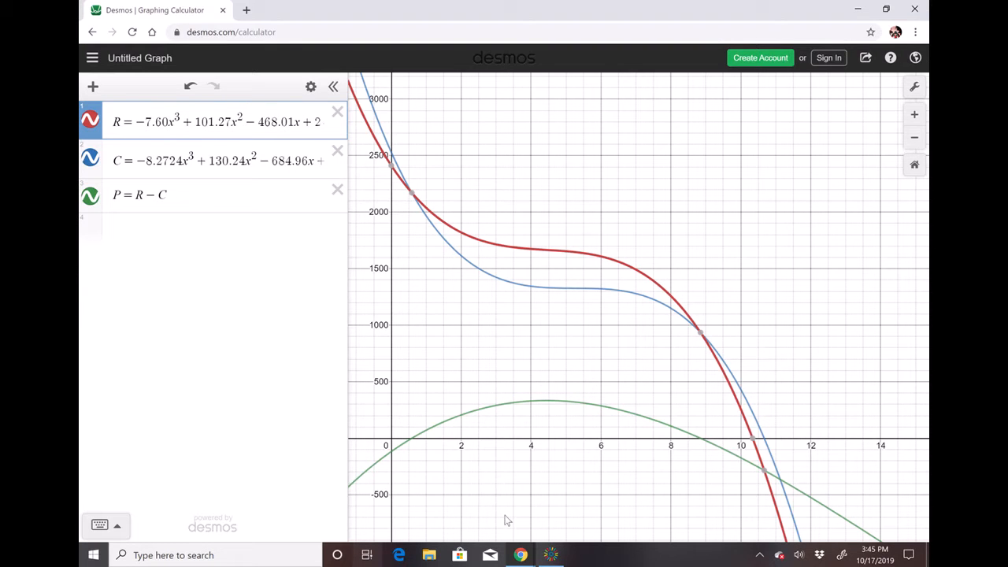
Compare the chart's trendline equation in the spreadsheet with the R equation in Desmos.
click(554, 555)
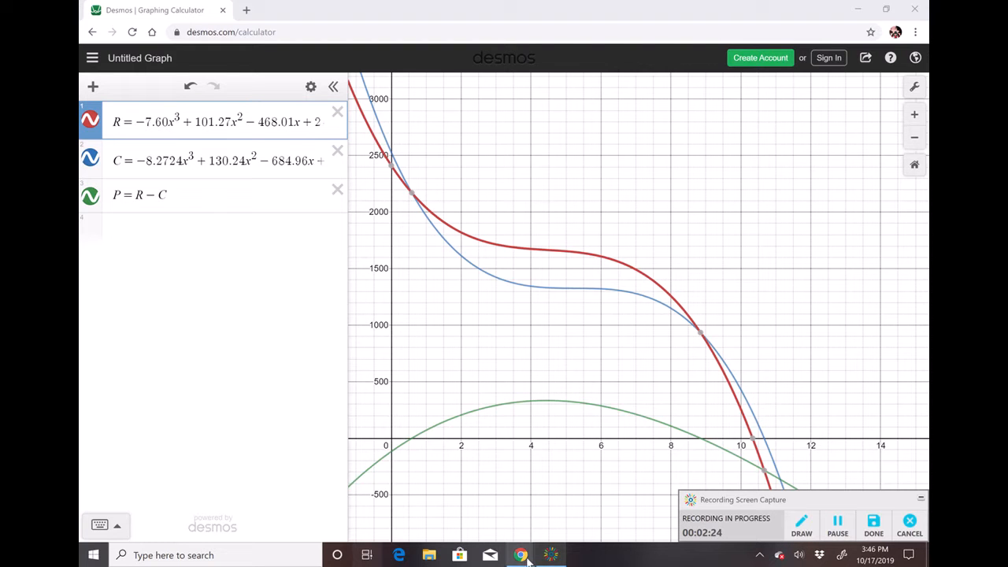
mouse_move(522, 557)
click(564, 507)
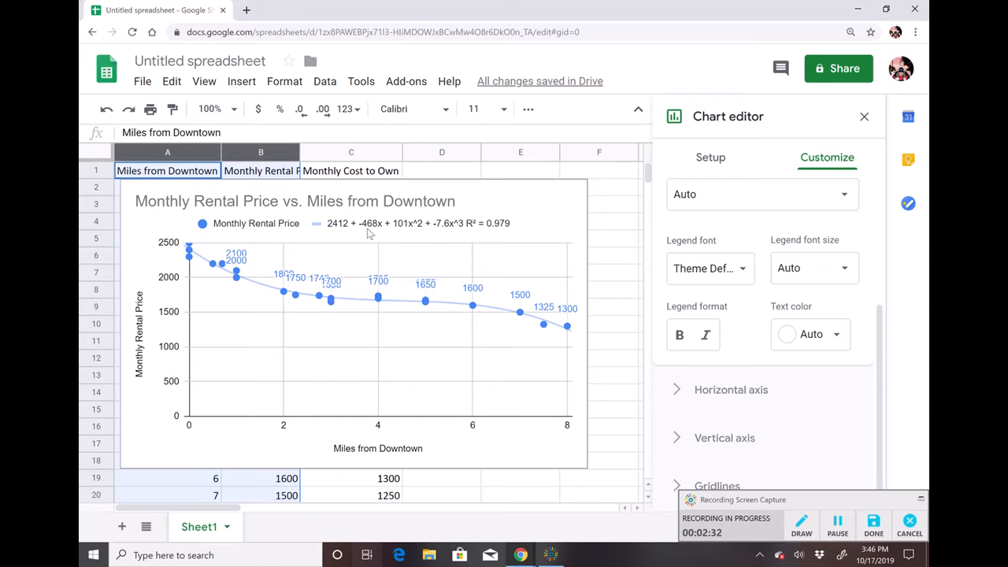
click(554, 558)
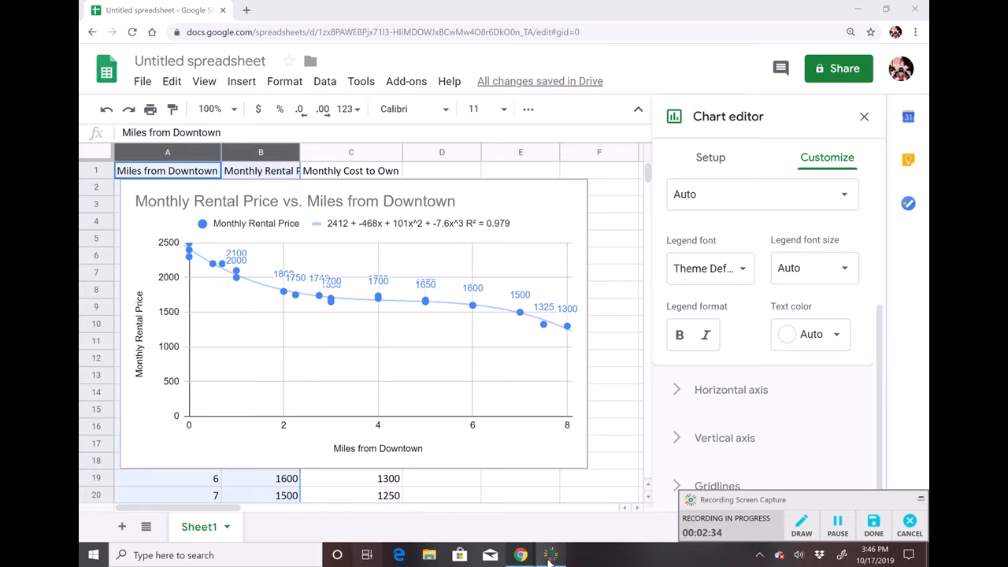
mouse_move(521, 556)
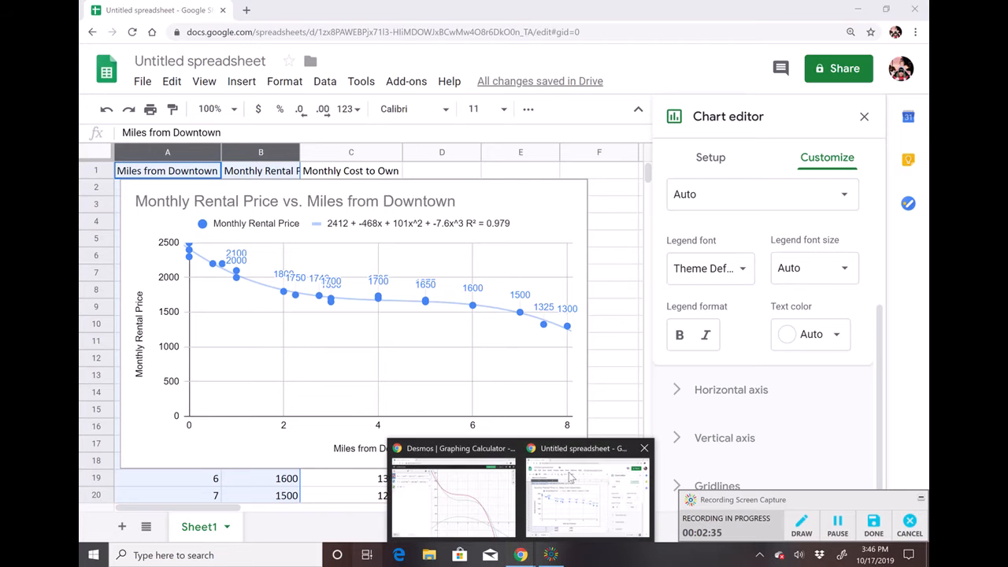
click(496, 471)
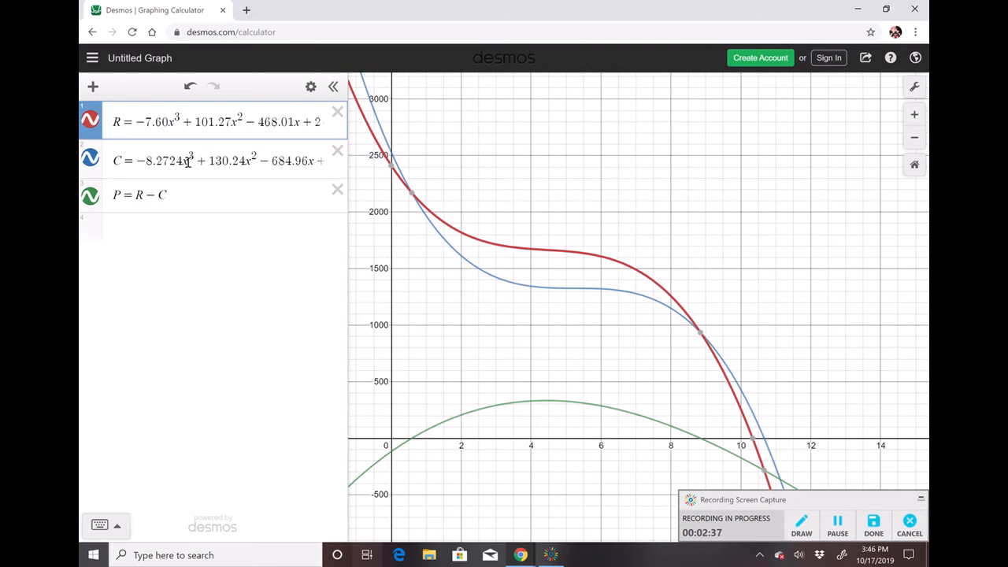
Edit the R equation's coefficients to 101 for x² and 468 for x, keeping the constant 2412.
click(228, 120)
key(BackSpace)
key(BackSpace)
key(BackSpace)
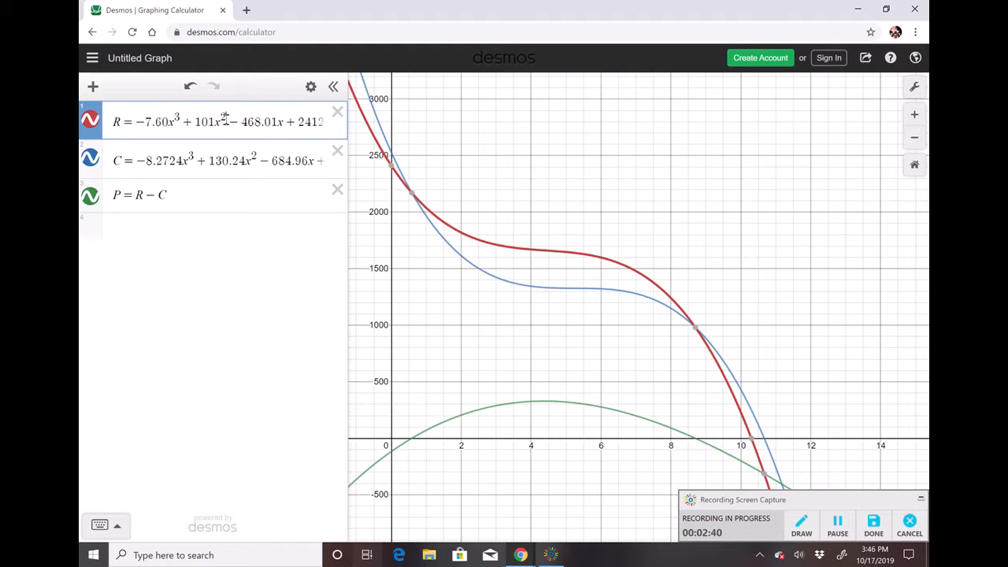
key(BackSpace)
key(BackSpace)
key(BackSpace)
key(Right)
key(Right)
key(Right)
key(BackSpace)
key(BackSpace)
Check the trendline equation in the spreadsheet against the edited Desmos R equation.
click(521, 554)
click(578, 507)
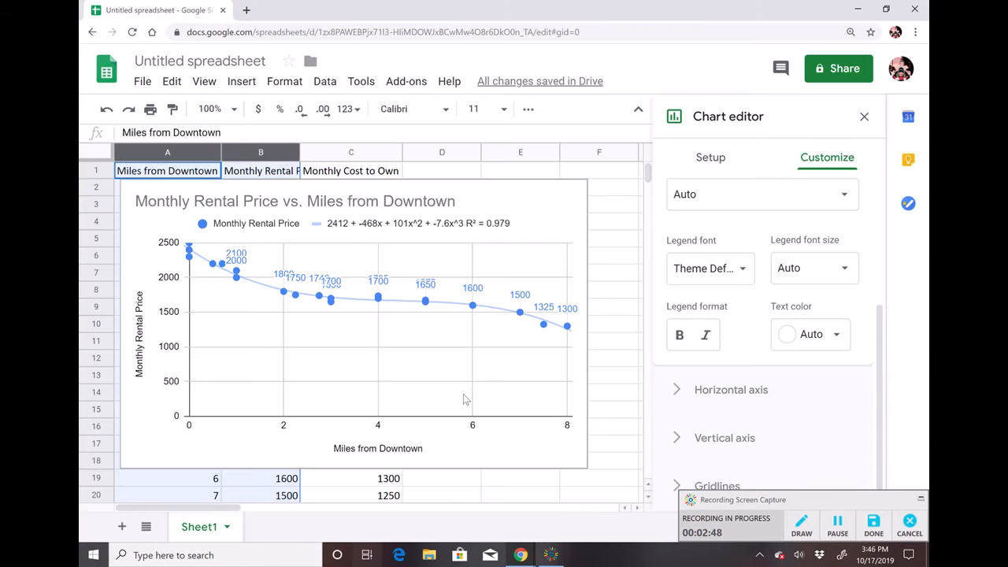
click(521, 555)
click(473, 474)
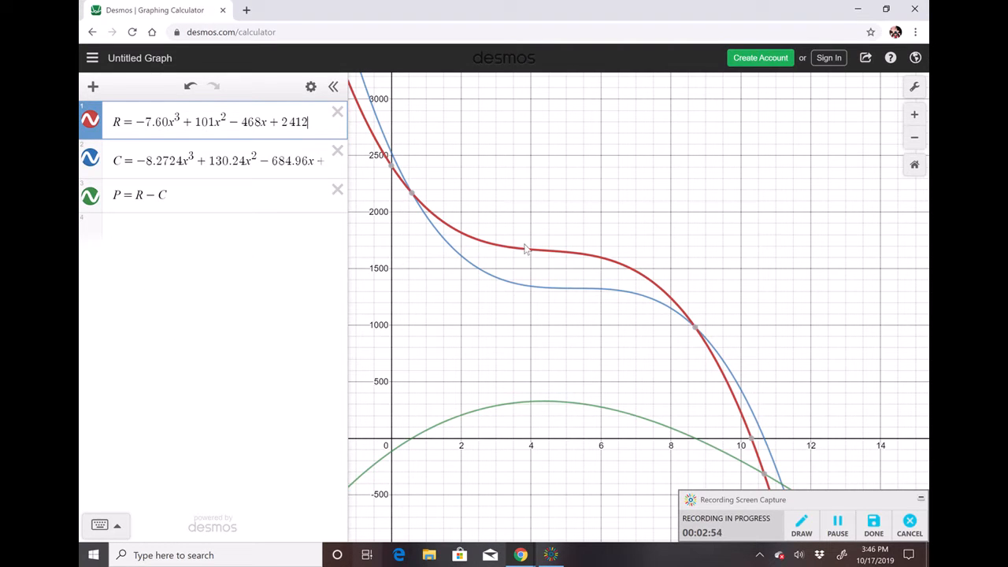
Return to the spreadsheet, select the chart and delete it.
click(518, 558)
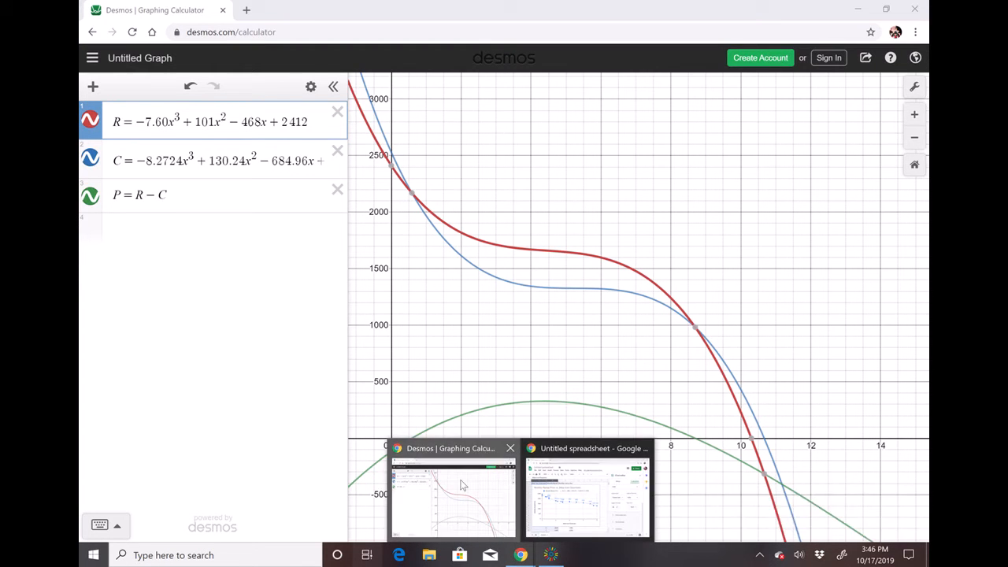
click(494, 535)
click(520, 555)
click(596, 518)
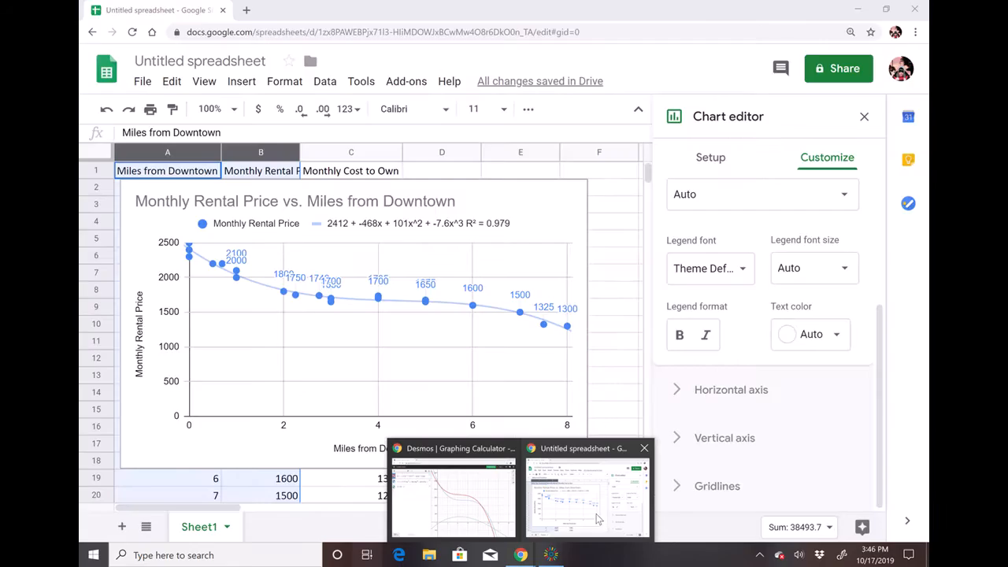
click(497, 178)
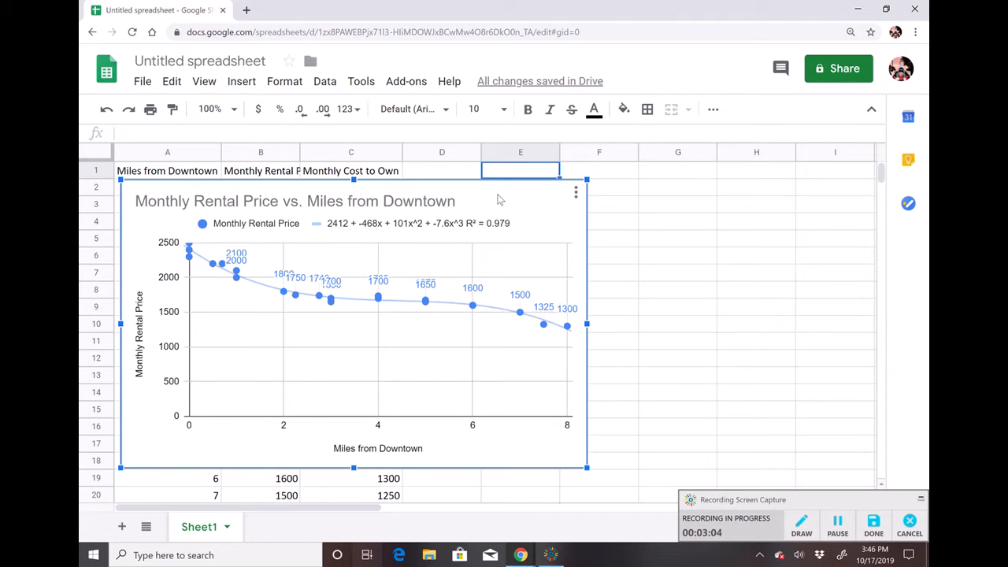
key(Delete)
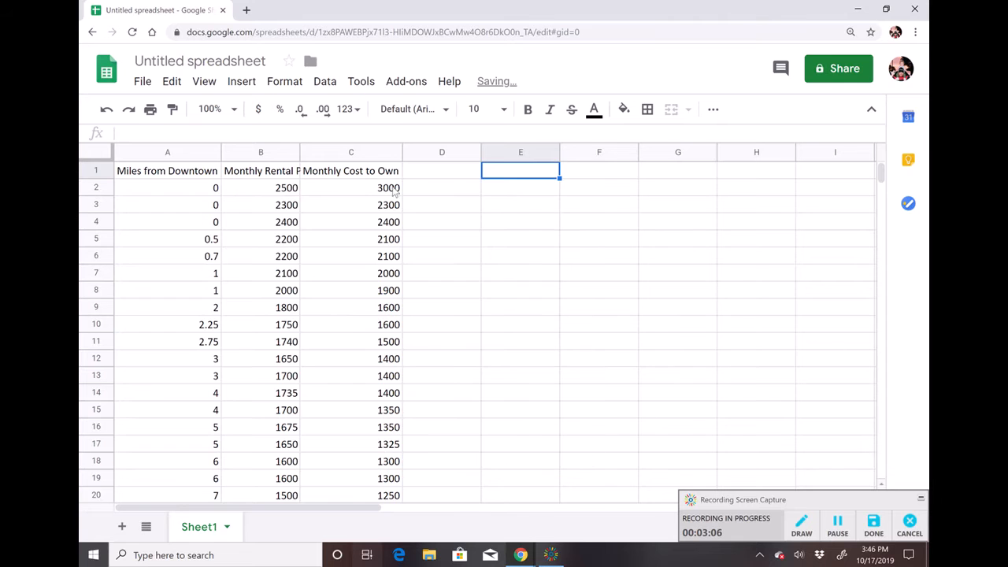
Select the Miles from Downtown and Monthly Cost to Own columns and insert a chart.
click(193, 152)
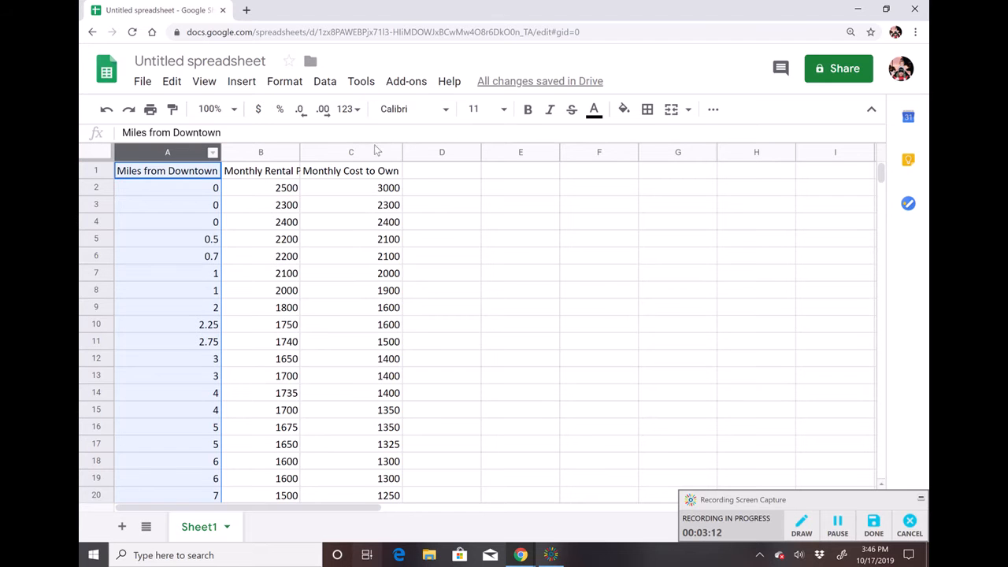
ctrl+click(373, 149)
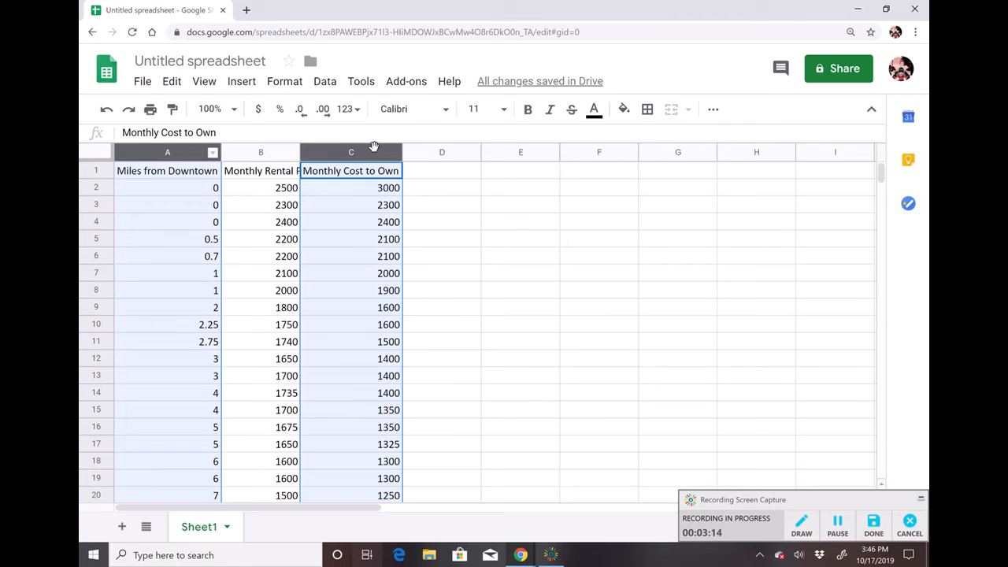
click(236, 84)
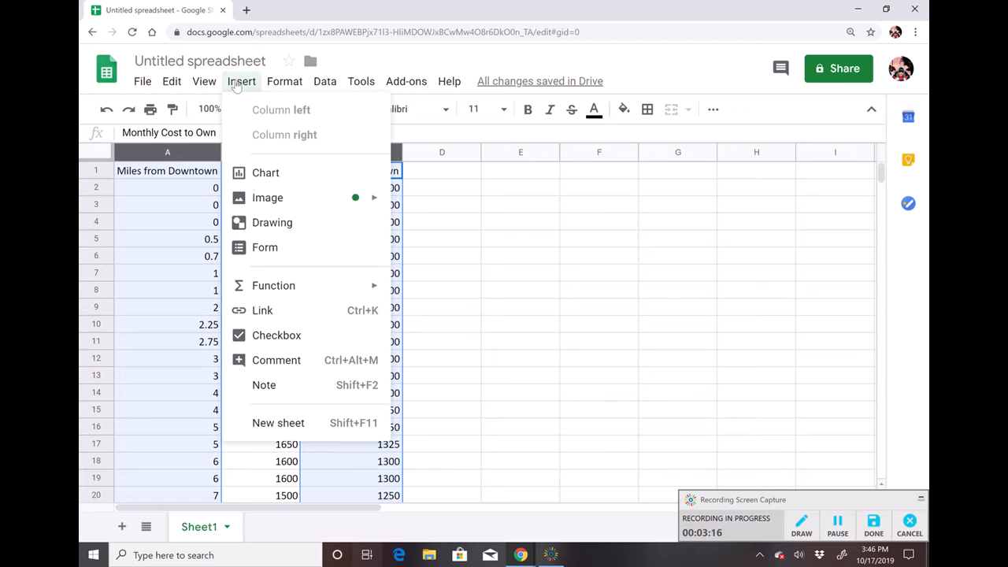
click(268, 178)
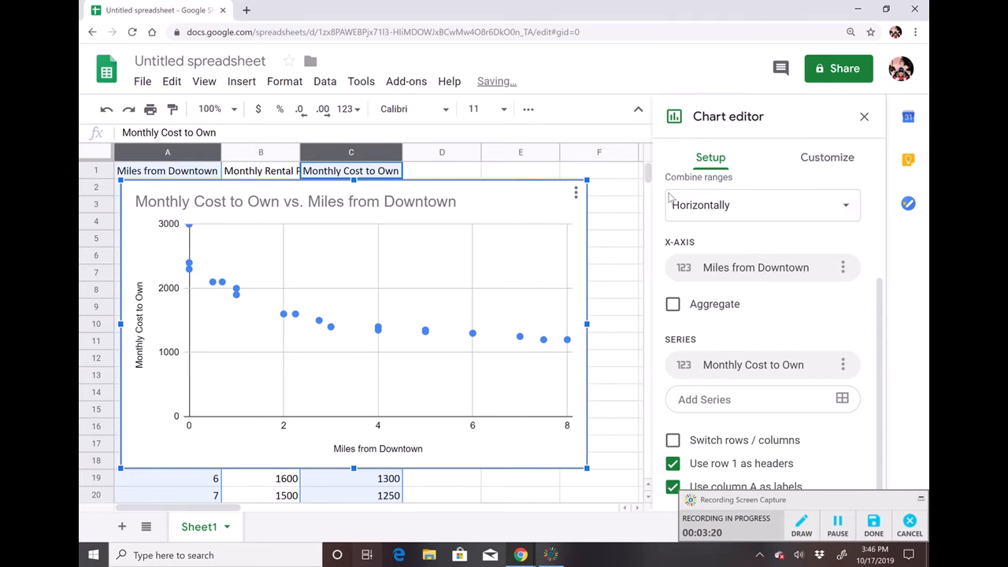
Add a trendline to the Monthly Cost to Own series in the chart's customization settings.
scroll(792, 243, up, 3)
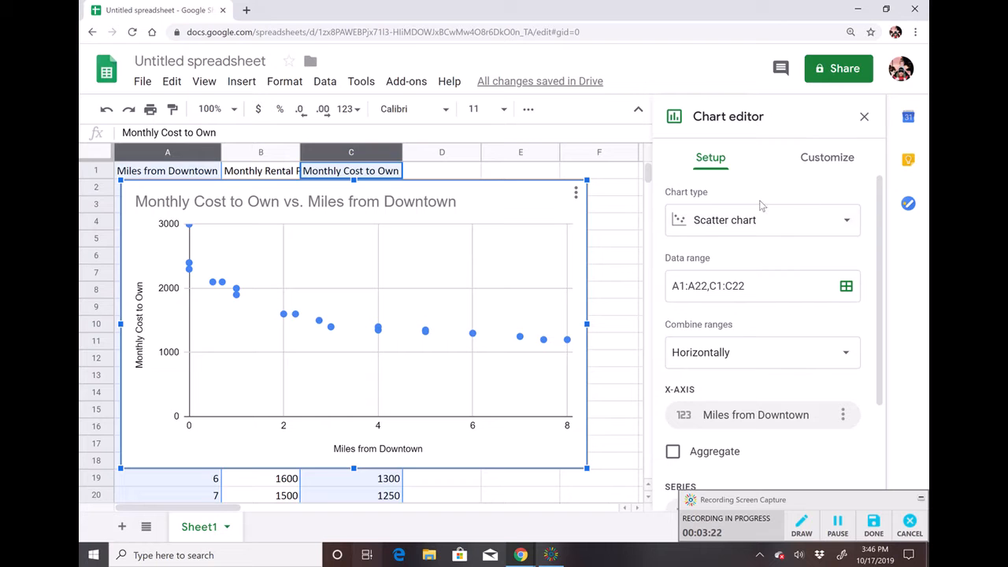
scroll(783, 219, down, 3)
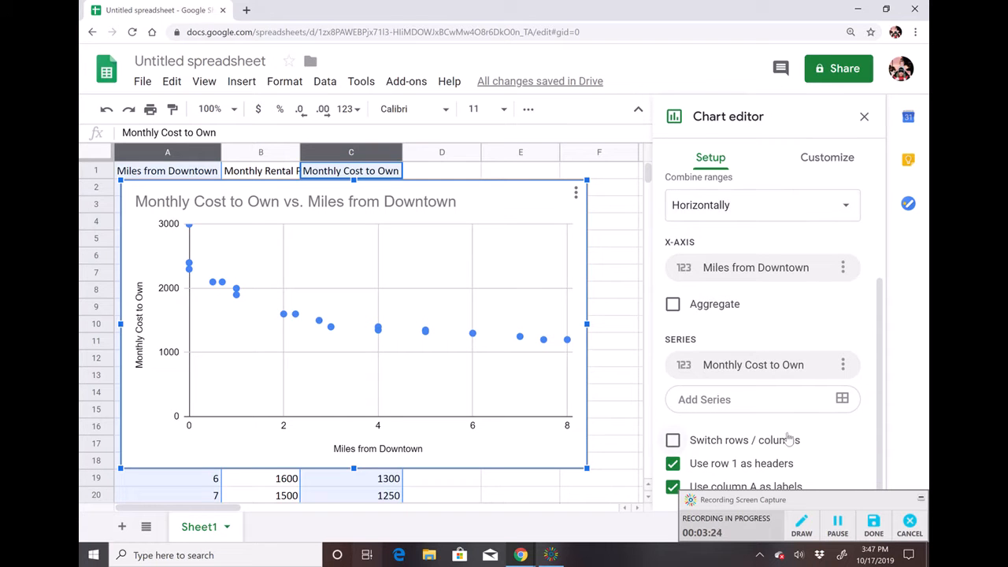
click(838, 159)
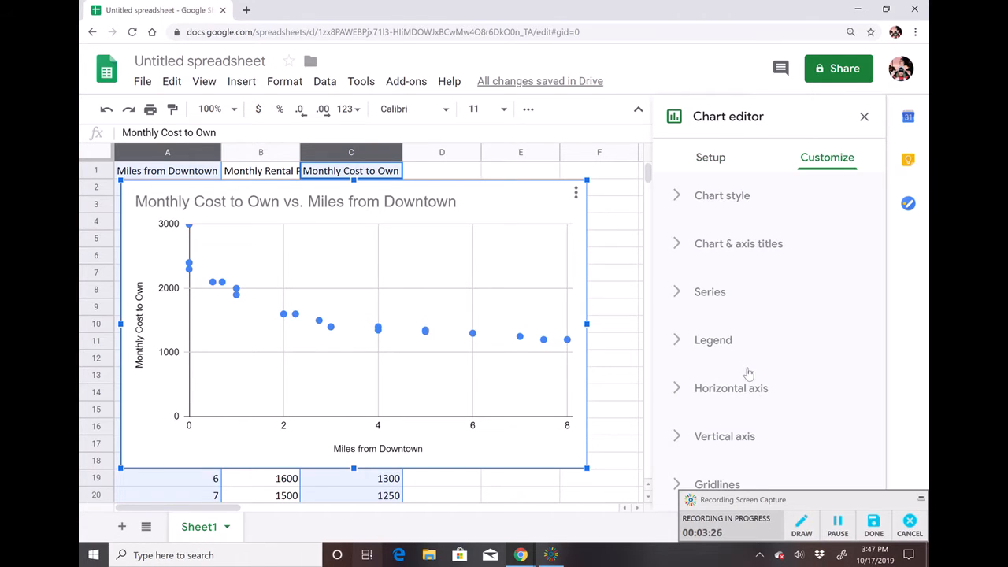
click(710, 292)
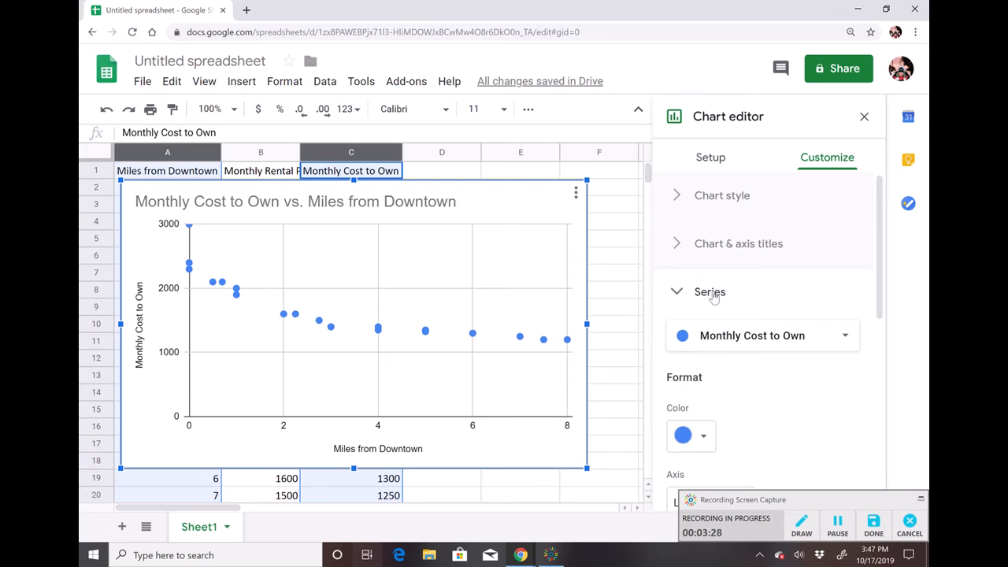
scroll(714, 296, down, 1)
scroll(713, 296, down, 2)
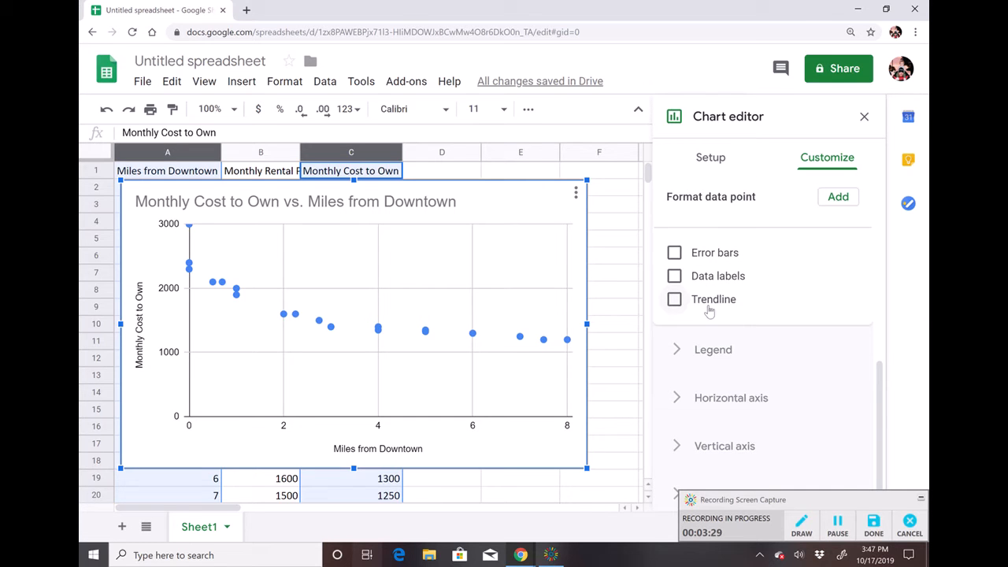
click(709, 310)
Turn on Show R² and set the trendline label to Use Equation.
scroll(804, 376, down, 2)
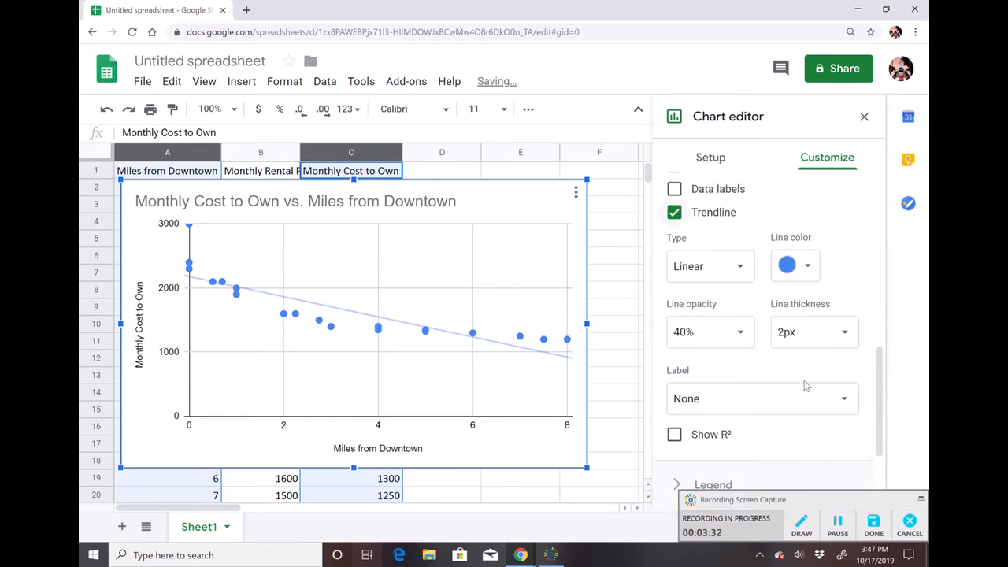
click(740, 257)
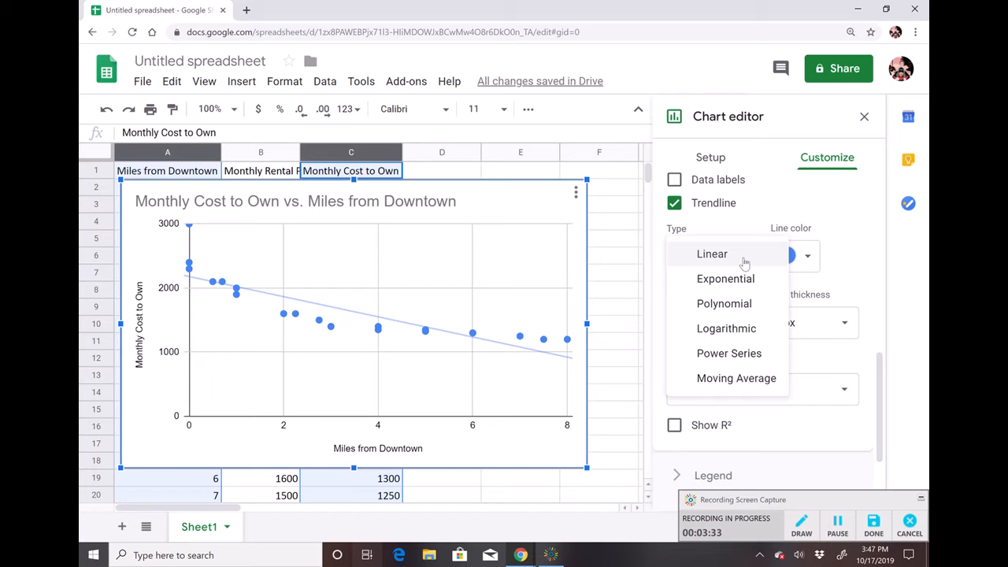
click(759, 444)
click(707, 425)
scroll(756, 442, down, 2)
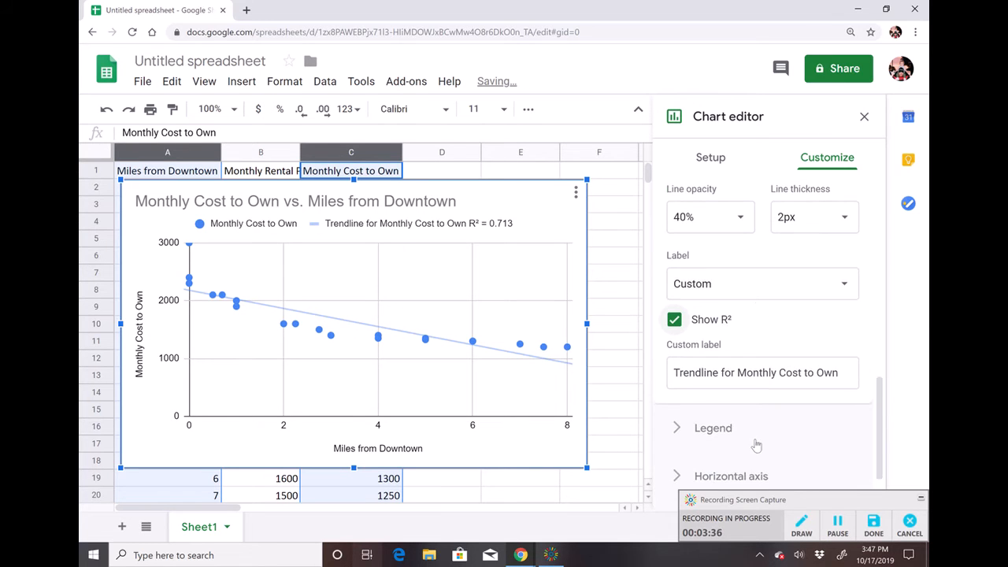
click(772, 278)
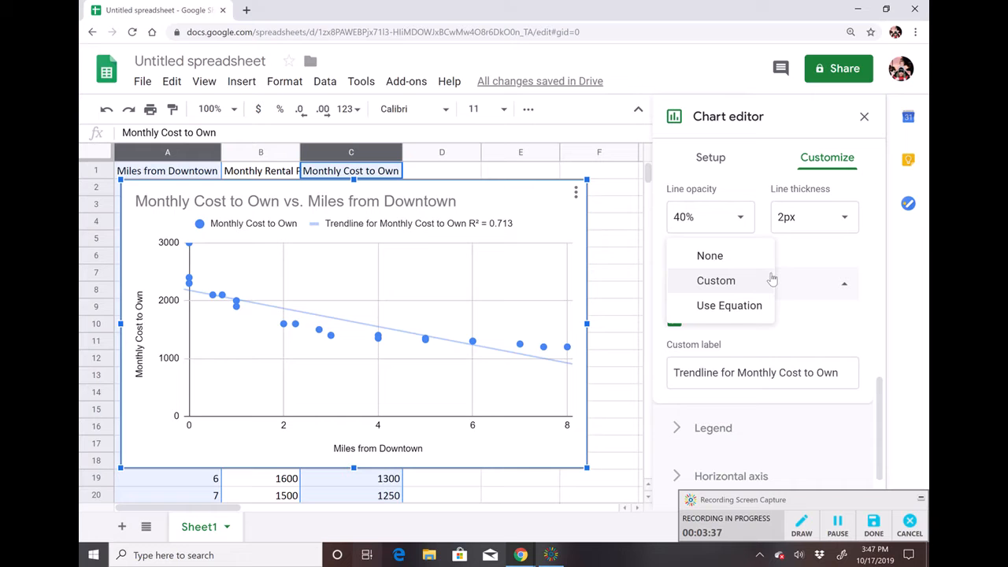
click(747, 307)
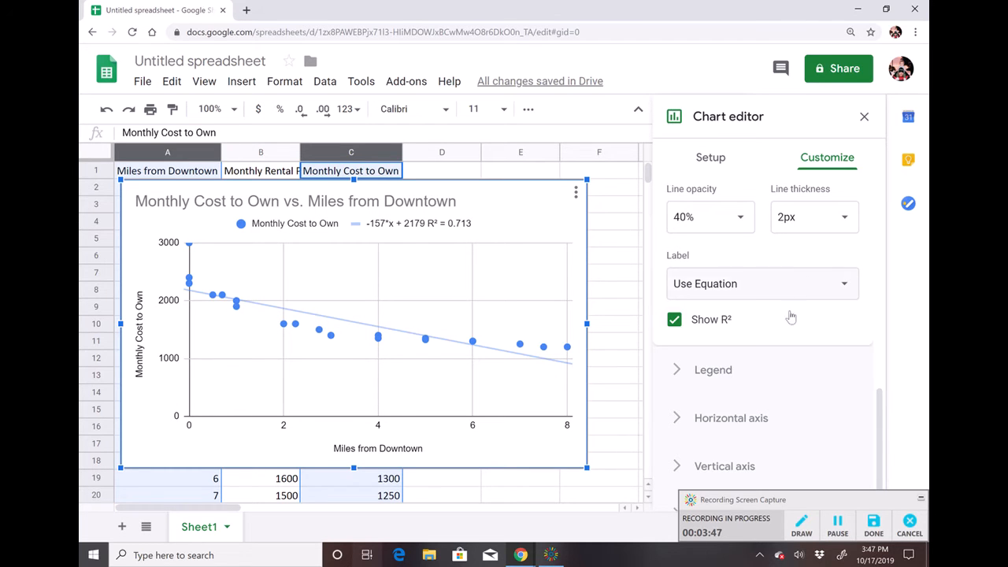
Change the trendline type to Polynomial with degree 3.
scroll(741, 305, up, 2)
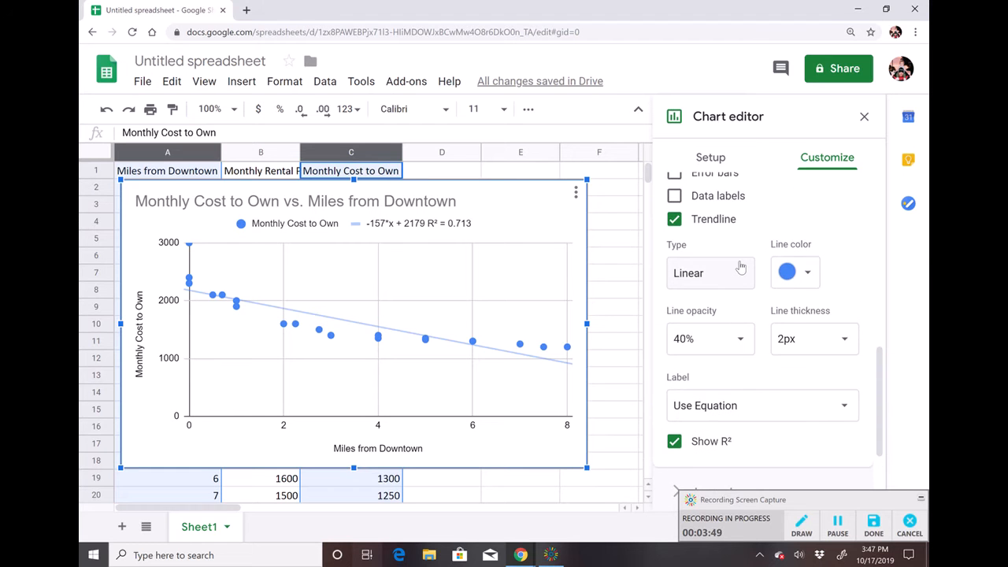
click(739, 272)
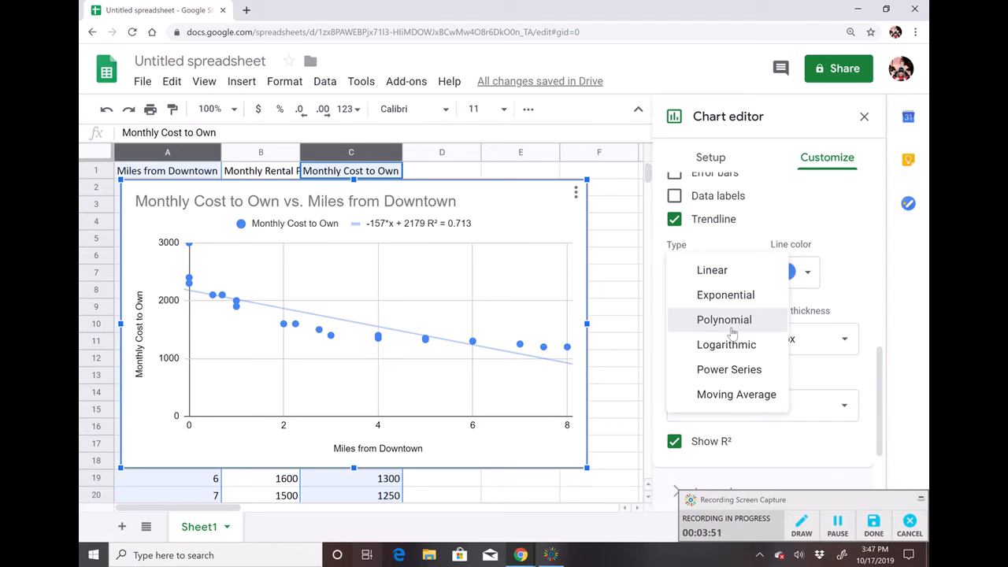
click(731, 330)
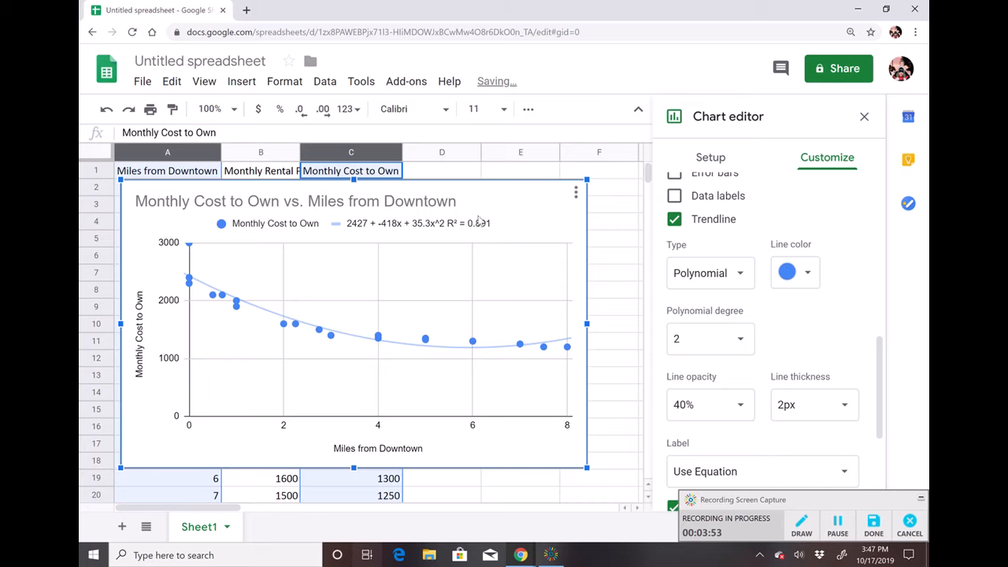
click(741, 340)
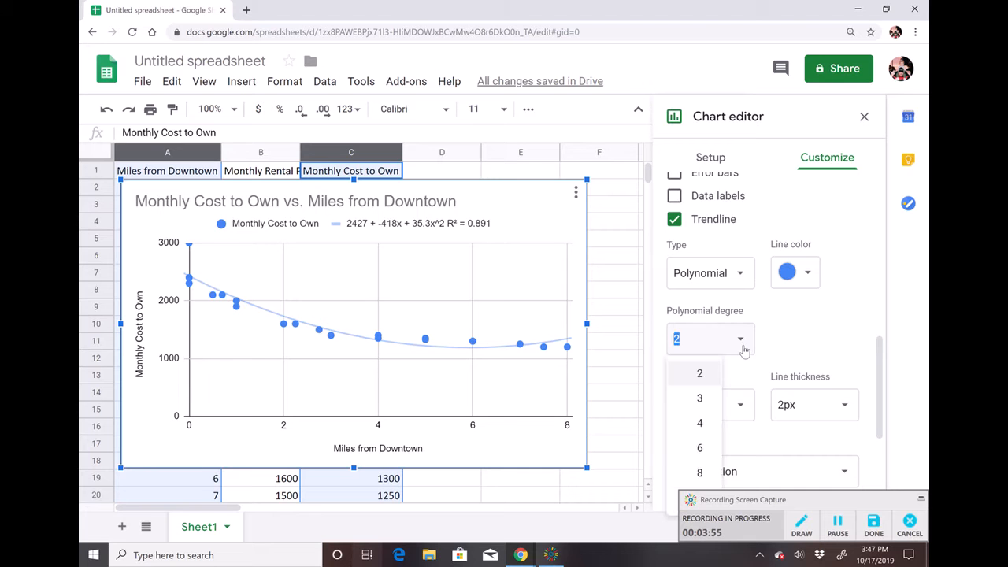
click(709, 400)
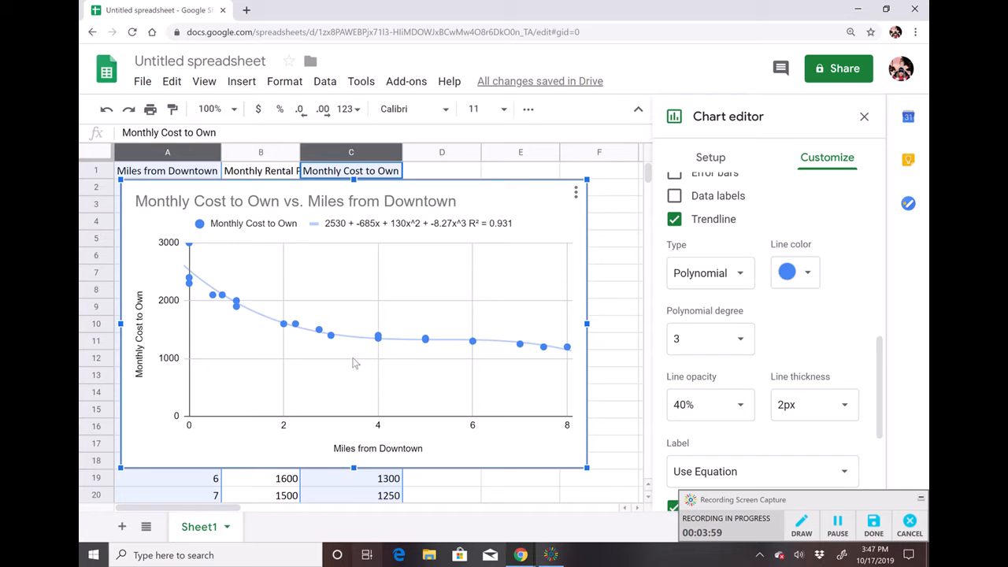
Switch the trendline's polynomial degree to 4, then back to 3.
click(745, 341)
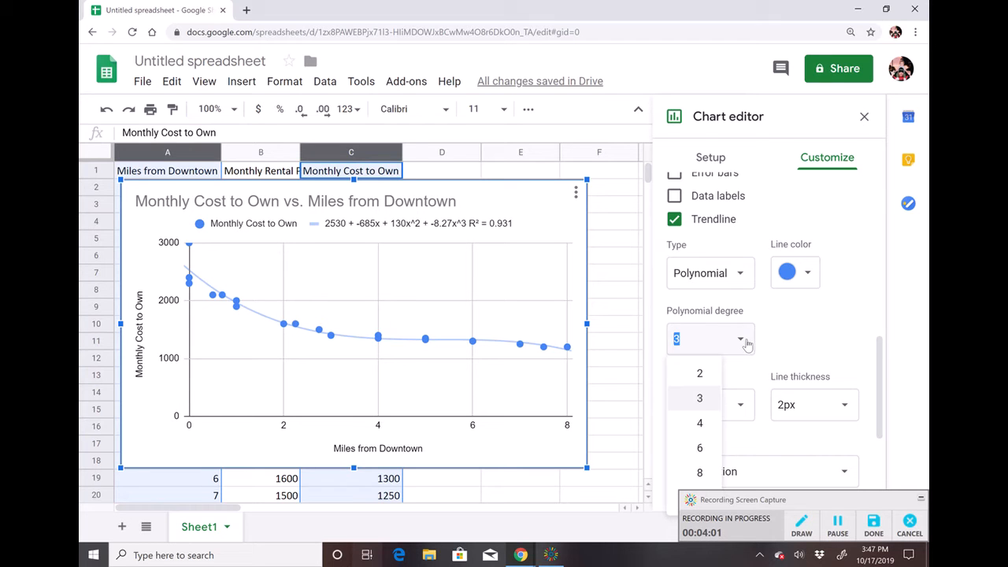
click(700, 425)
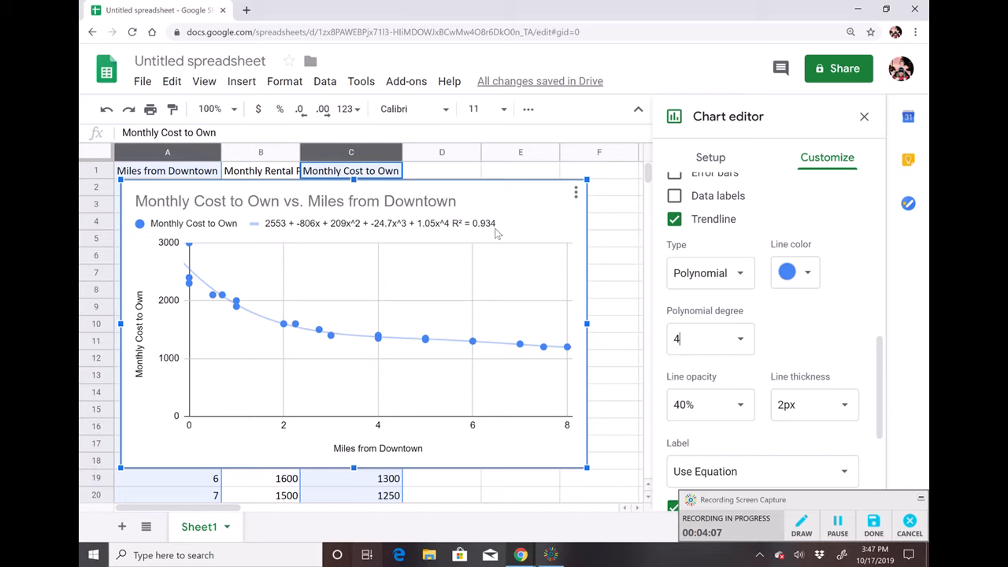
click(740, 341)
click(700, 399)
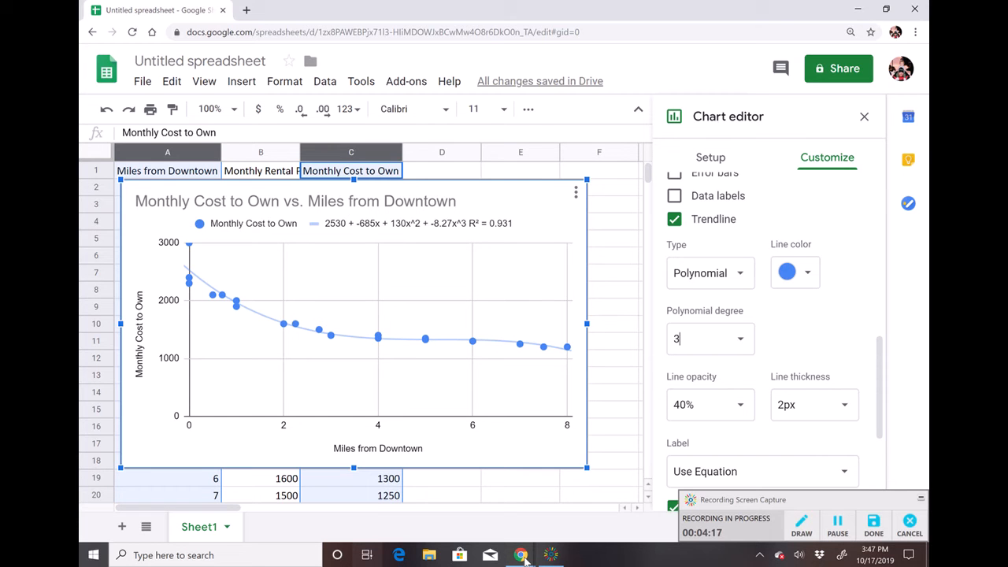
Switch to the Desmos graph and select the profit curve P's maximum point.
mouse_move(520, 555)
click(460, 508)
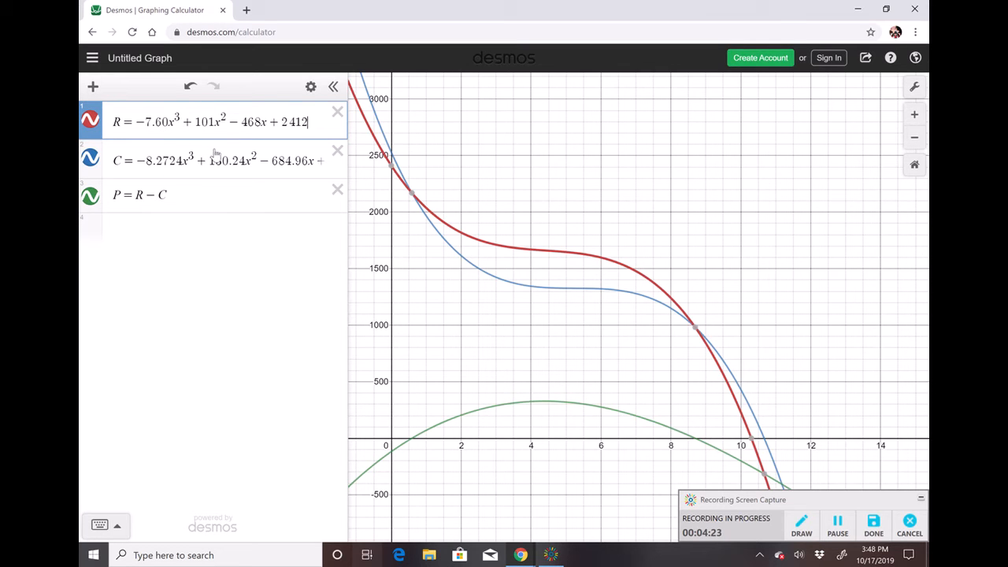
click(222, 221)
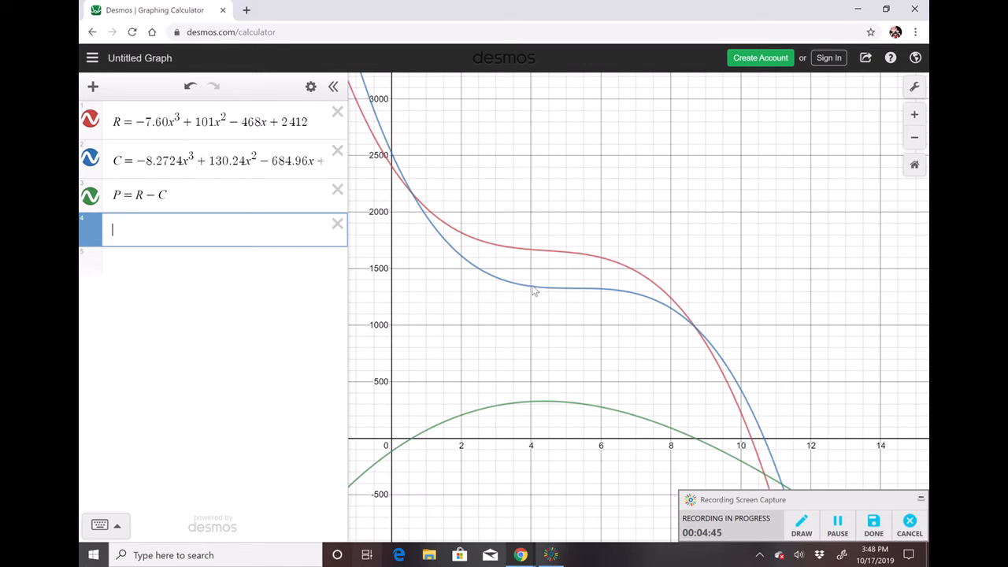
click(524, 408)
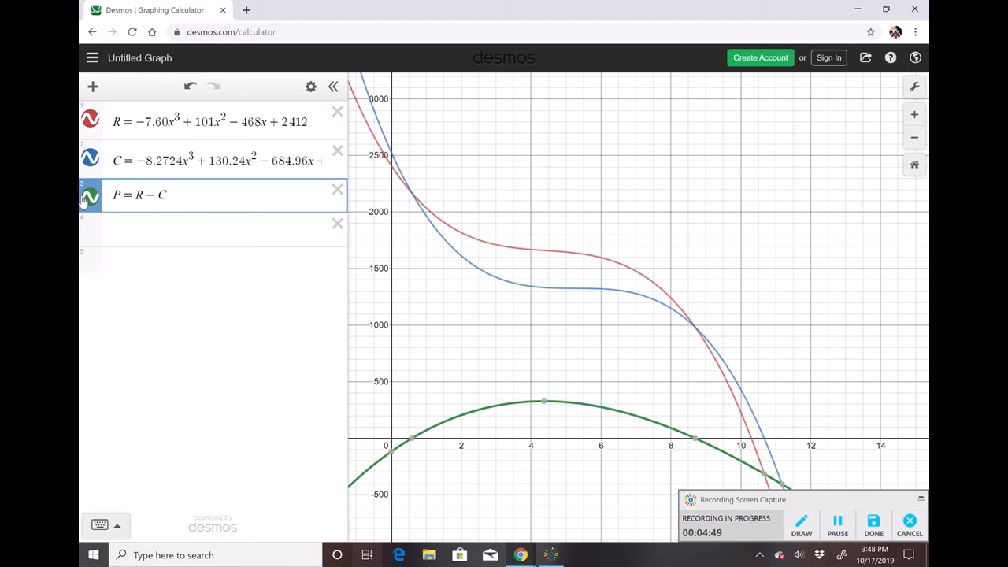
click(547, 407)
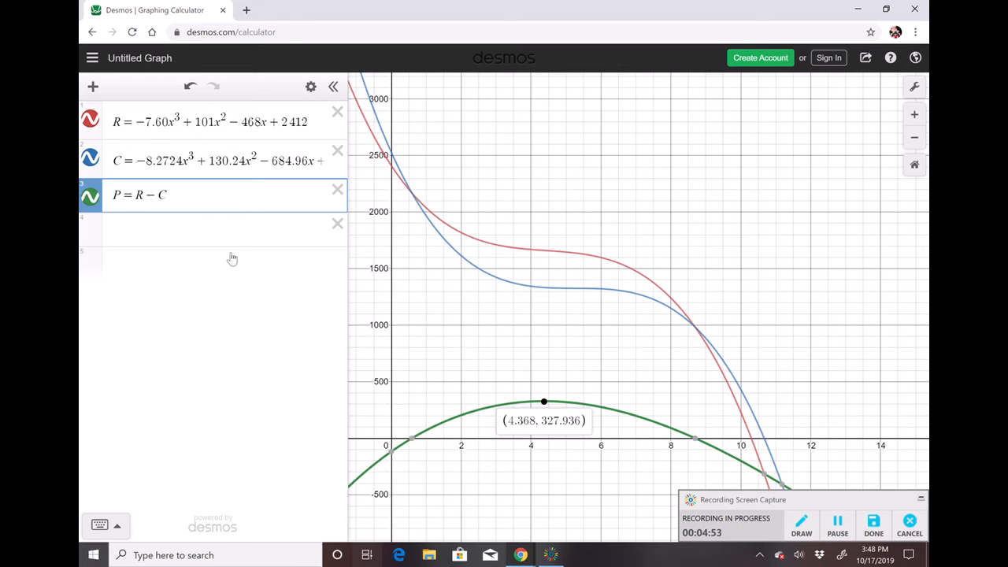
Add a vertical line expression x = 4.368 in a new Desmos row.
click(170, 234)
text(x = 4.38)
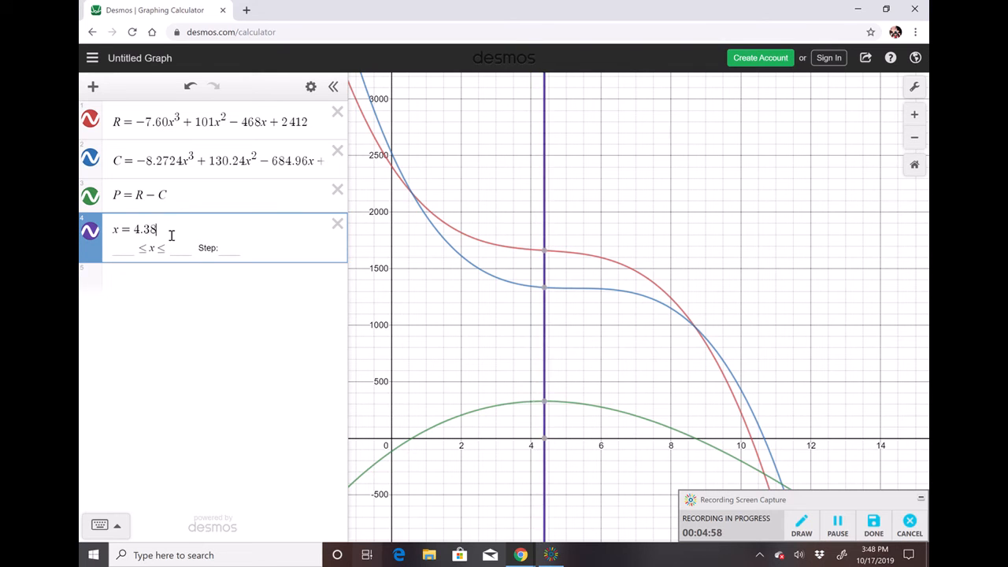
key(BackSpace)
text(68)
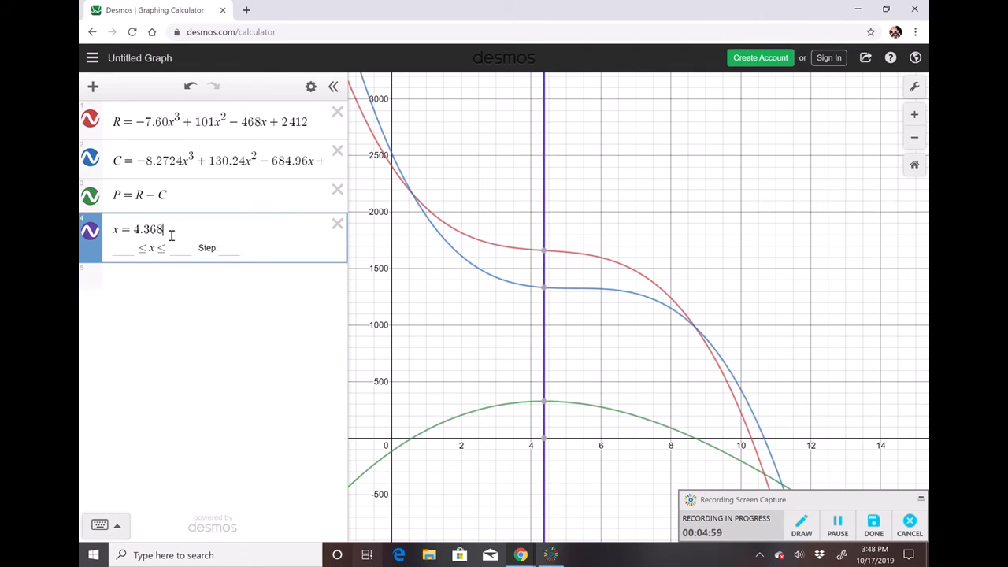
Inspect where the vertical line meets the profit curve and nearby points on P.
click(544, 403)
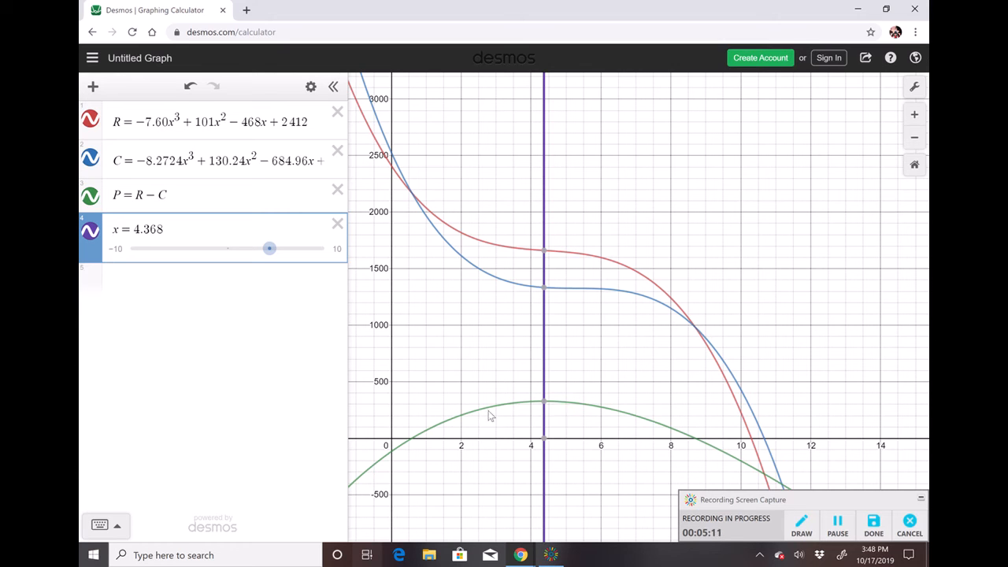
click(544, 403)
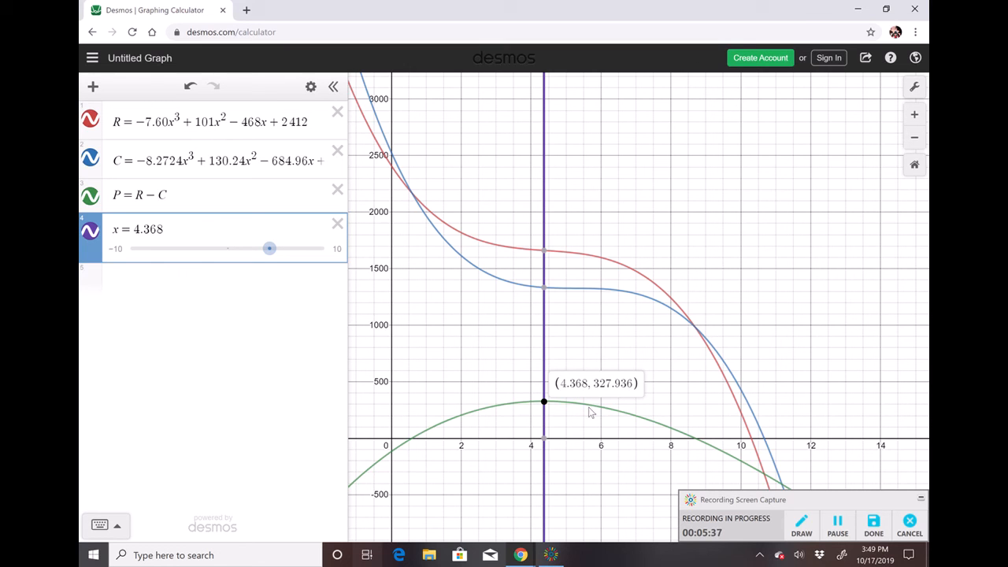
click(510, 407)
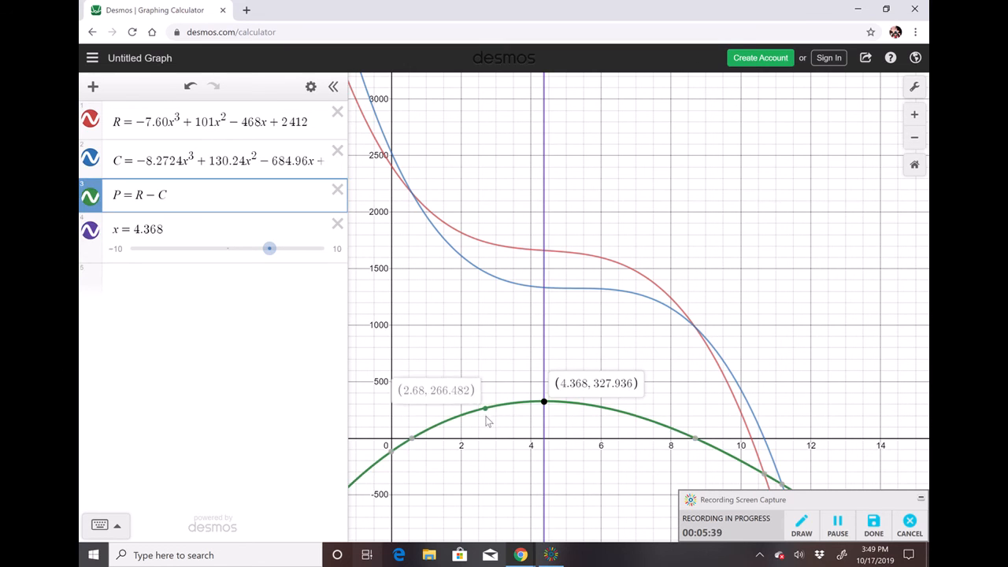